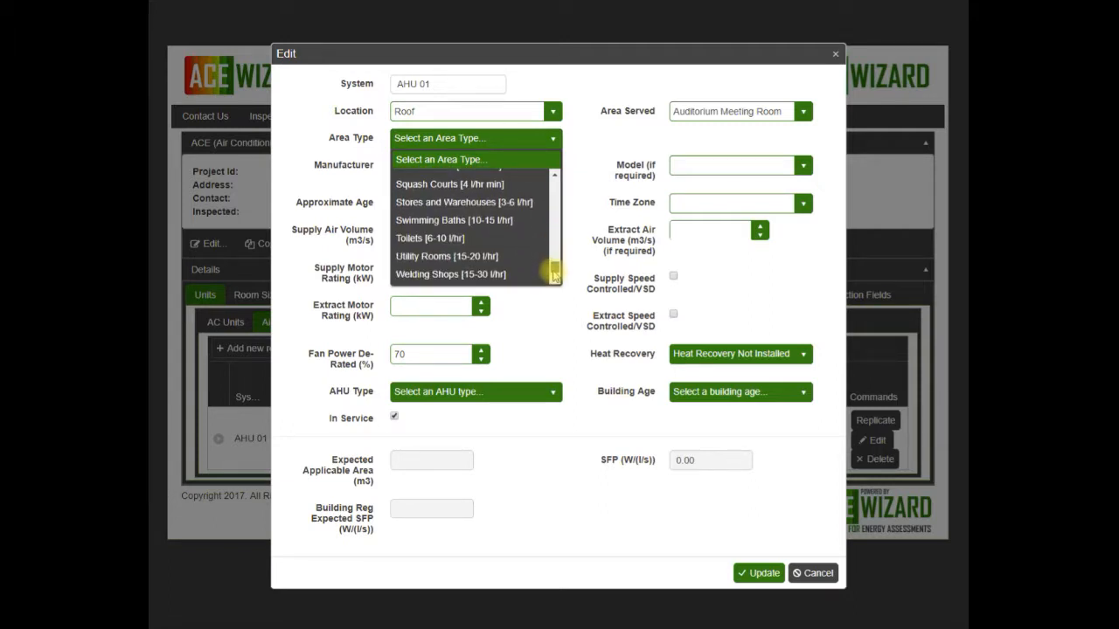
Step: Set the area type of AHU 01 to Lecture Theatres [5-8 l/hr]
scroll(547, 224, up, 6)
scroll(554, 178, up, 5)
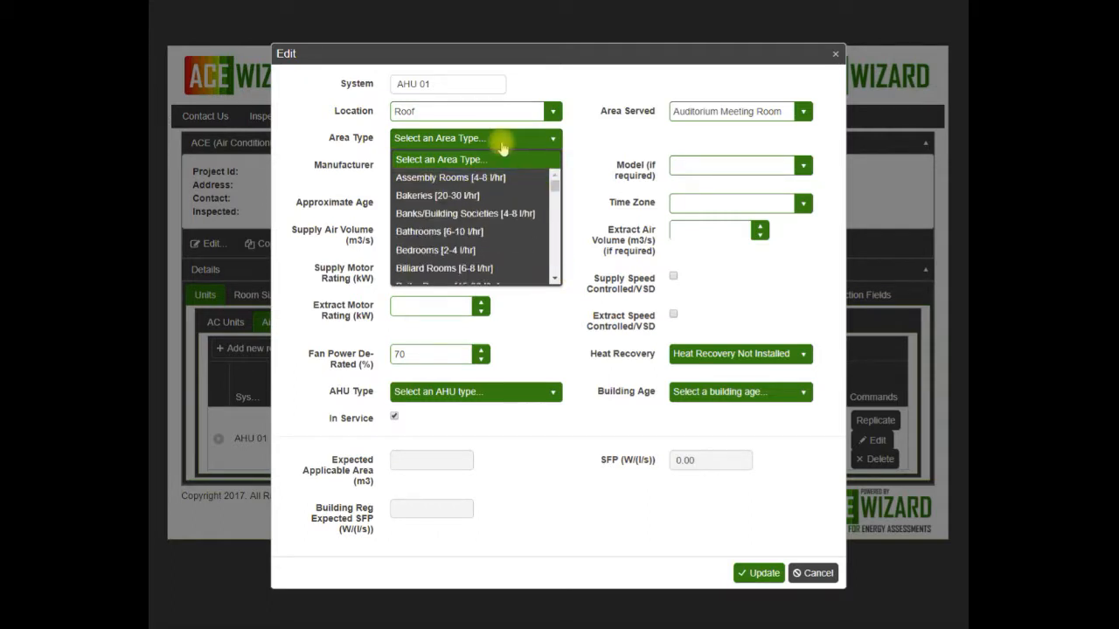
click(501, 146)
key(o)
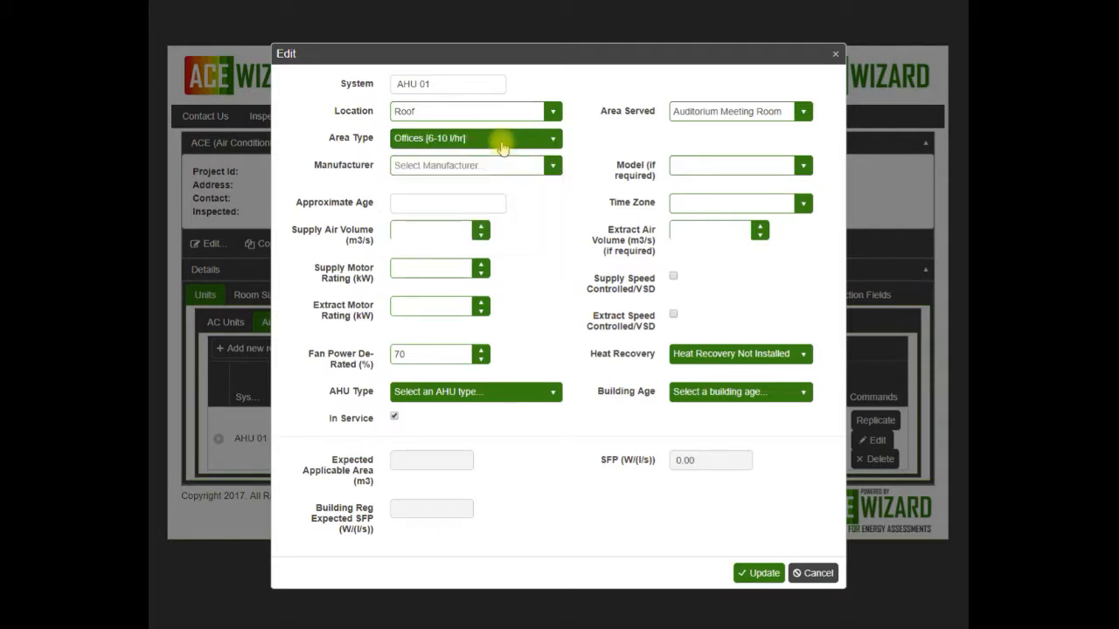
key(l)
key(g)
key(l)
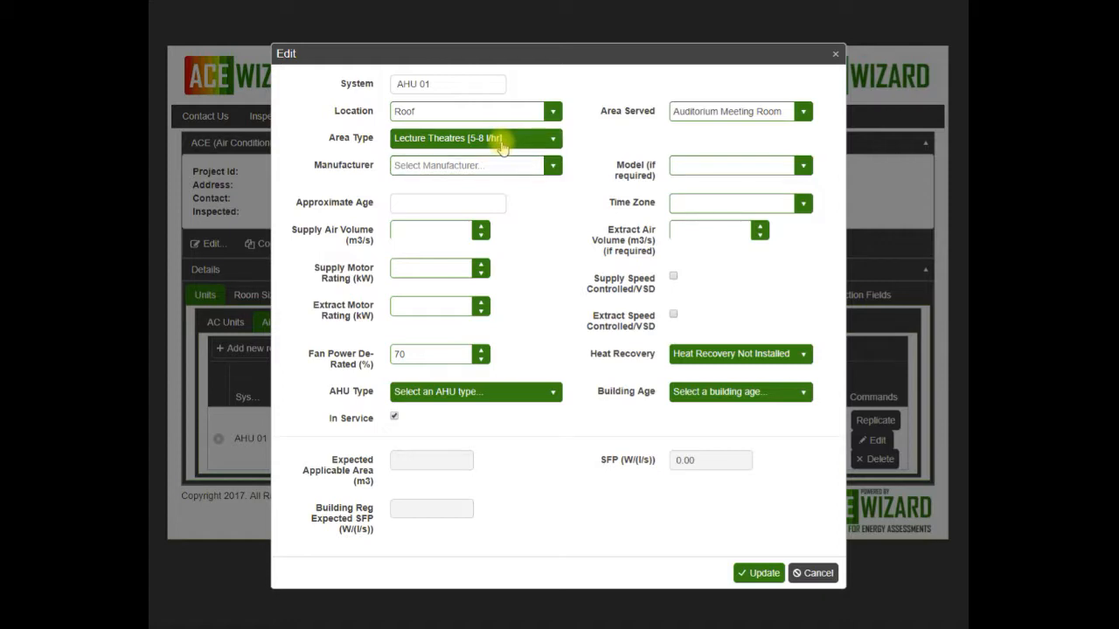
key(Tab)
Step: Choose Daikin as the manufacturer of AHU 01 and VAM1500FA8VE as its model
text(Da)
click(450, 187)
key(Tab)
text(VAM150)
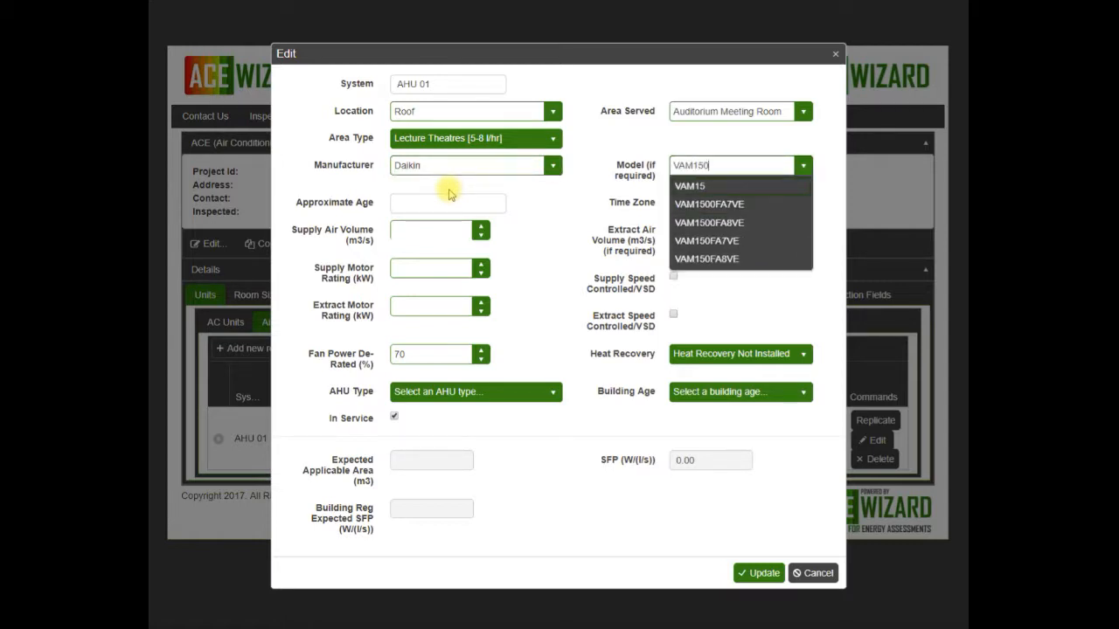
click(708, 223)
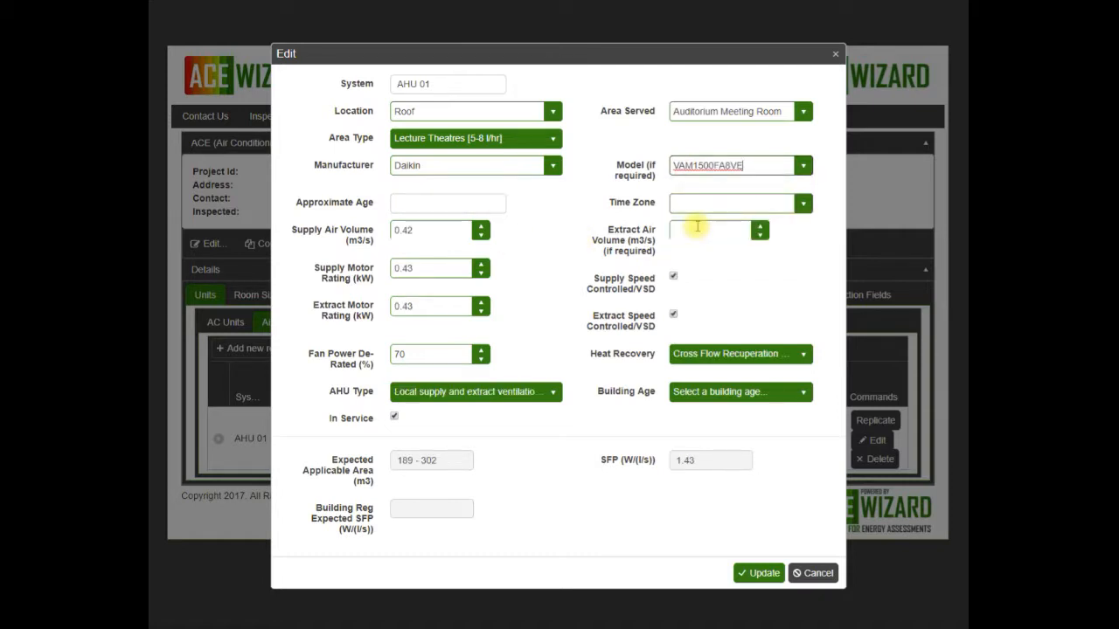
Step: Enter 2010 as the approximate age of AHU 01 and assign it the Auditorium Meeting Room time zone
text(2010)
key(Tab)
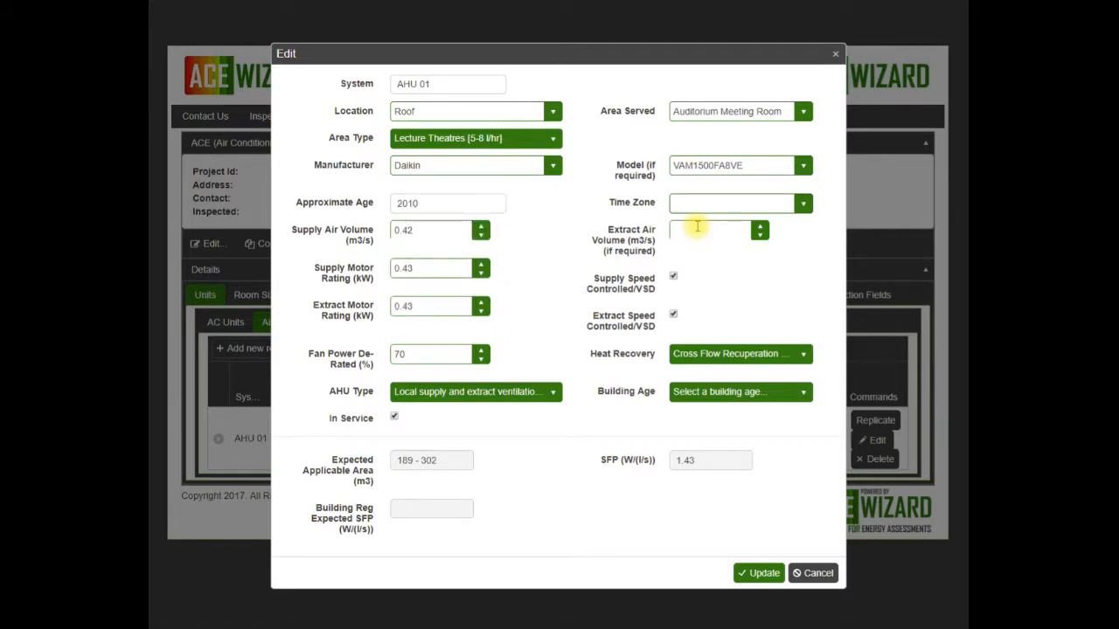
click(802, 203)
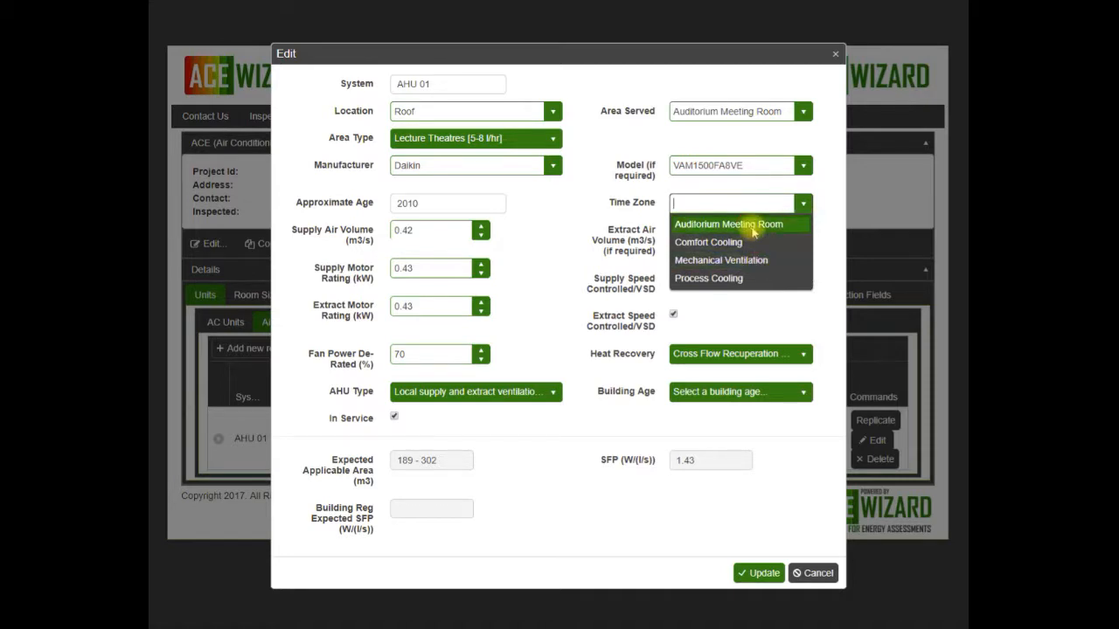
click(751, 229)
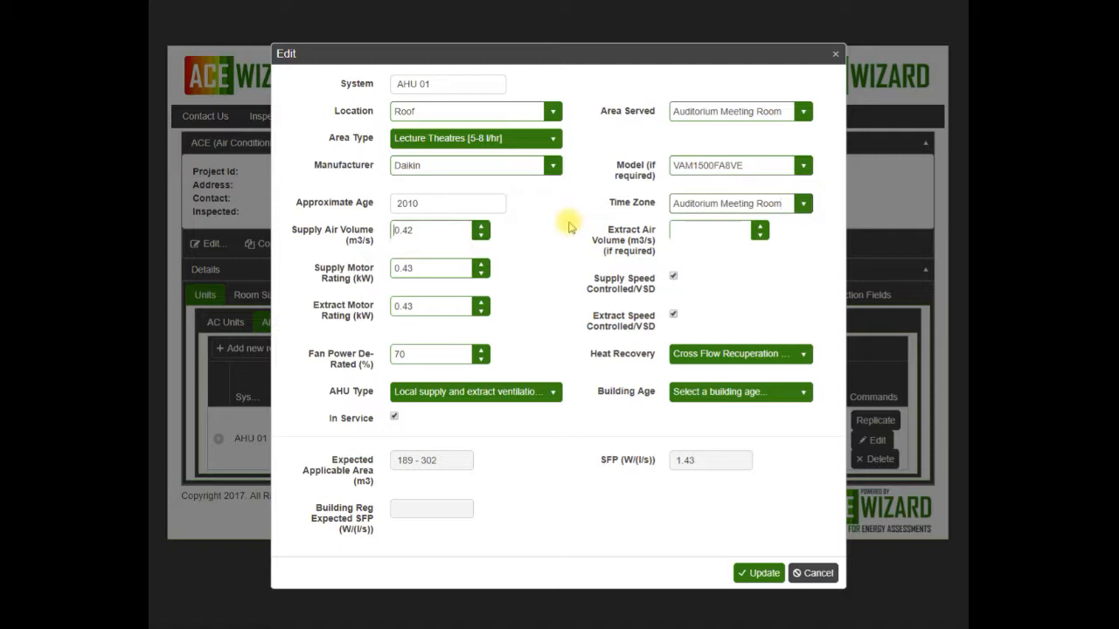
key(Tab)
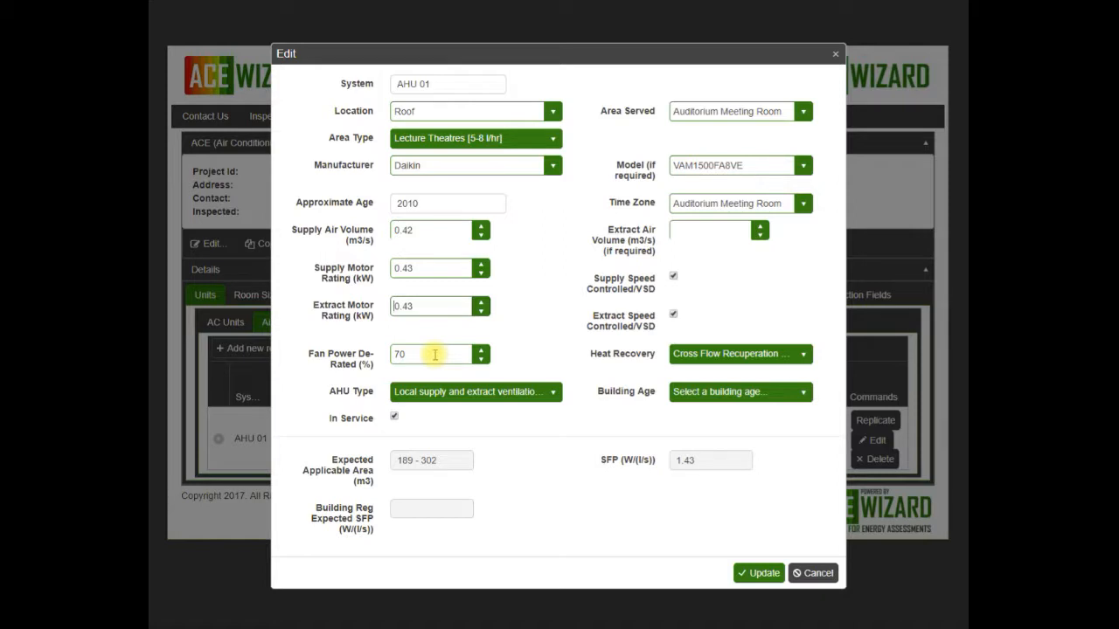
click(717, 354)
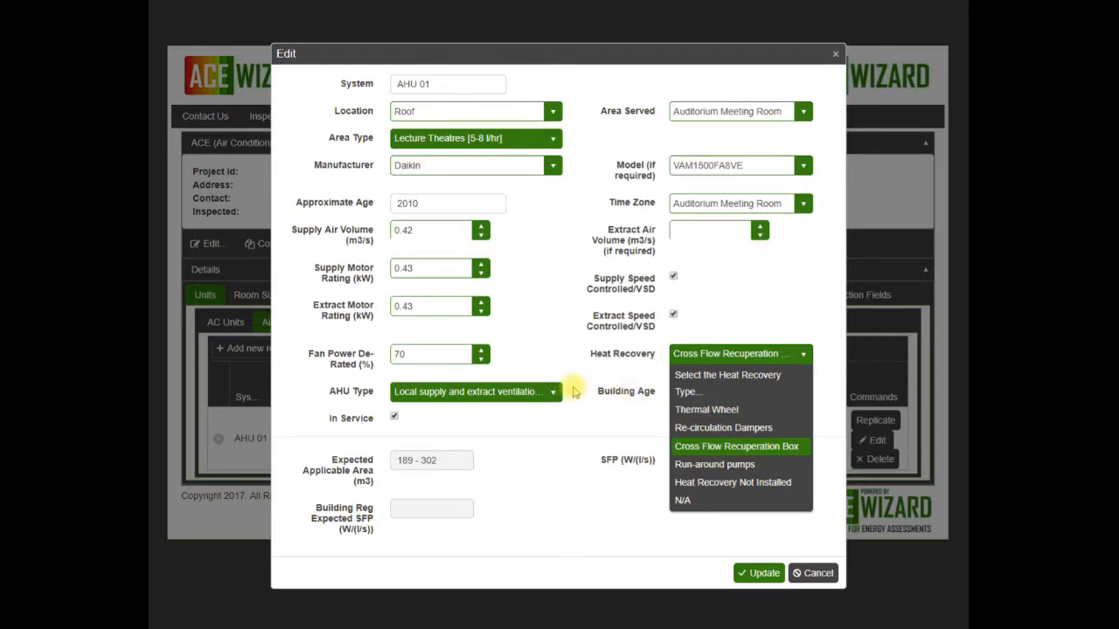
click(561, 393)
click(559, 392)
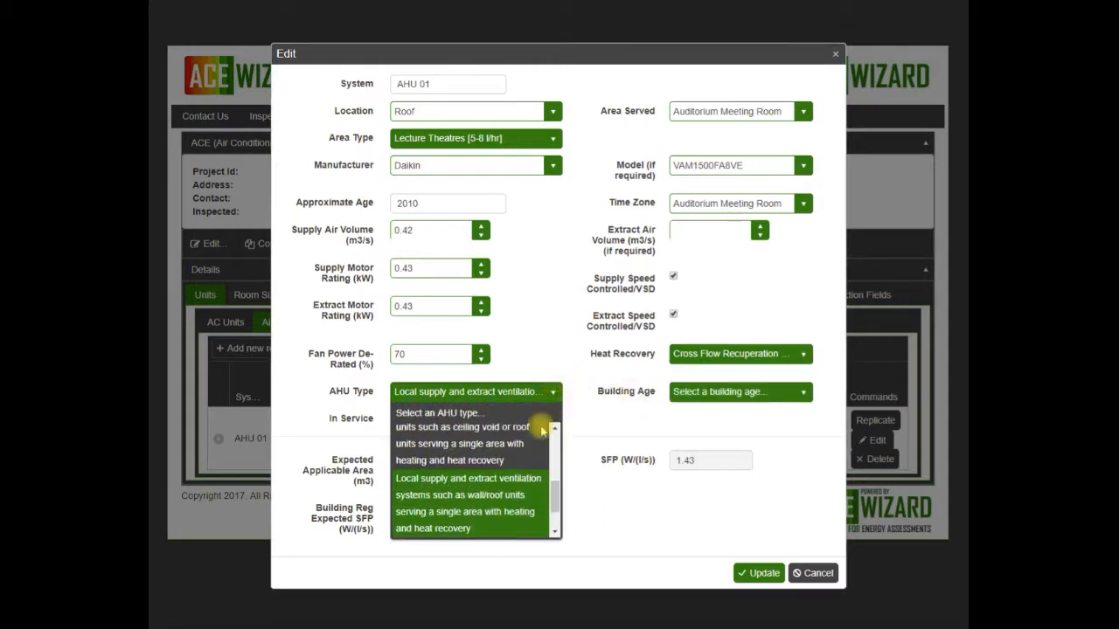
mouse_move(551, 497)
mouse_down()
mouse_move(553, 528)
mouse_move(552, 514)
mouse_up()
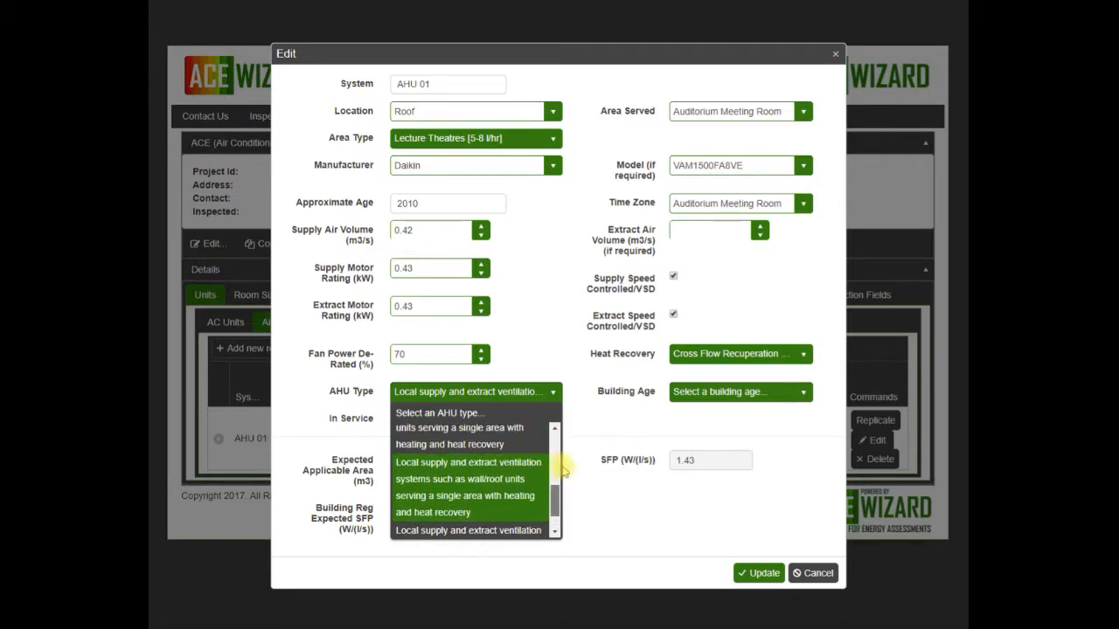
click(570, 425)
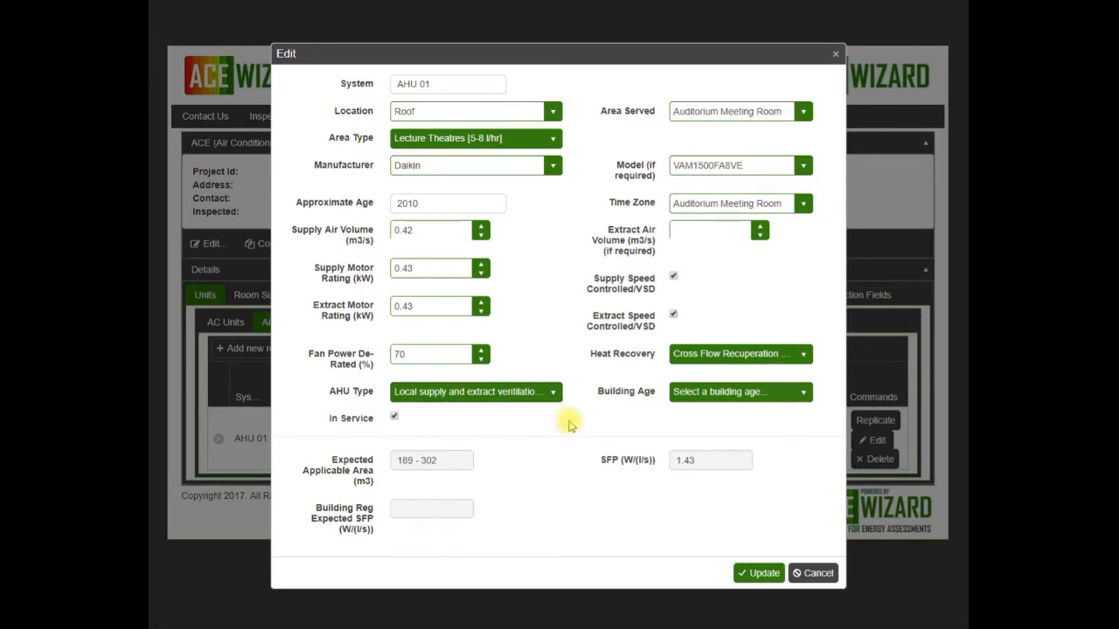
Step: Set the building age of AHU 01 to 2010-2012 and save the record
click(805, 398)
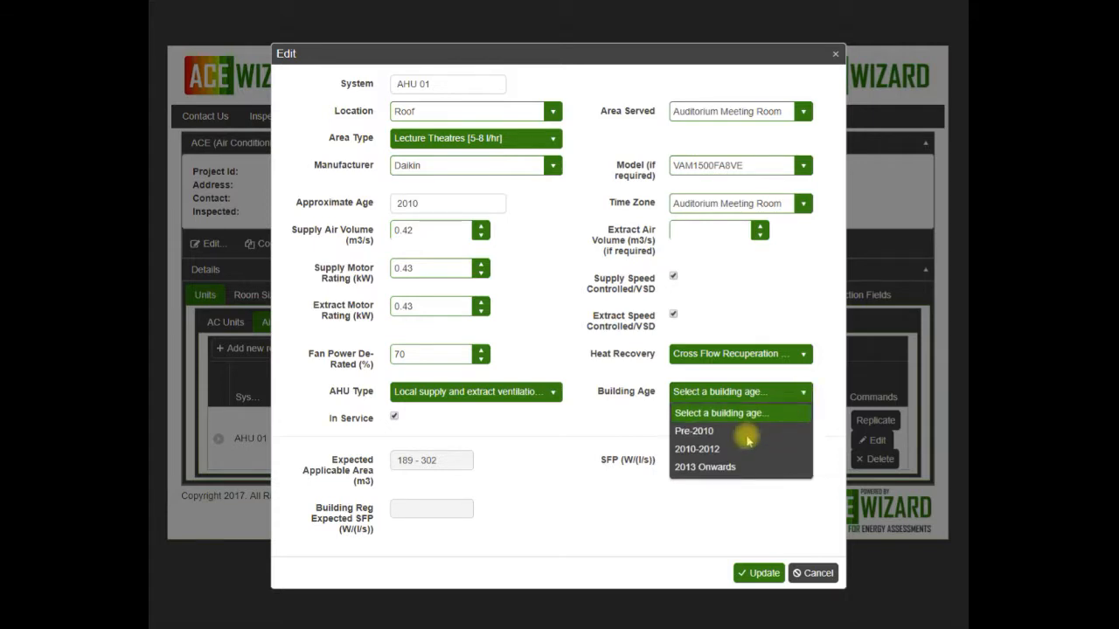
click(725, 450)
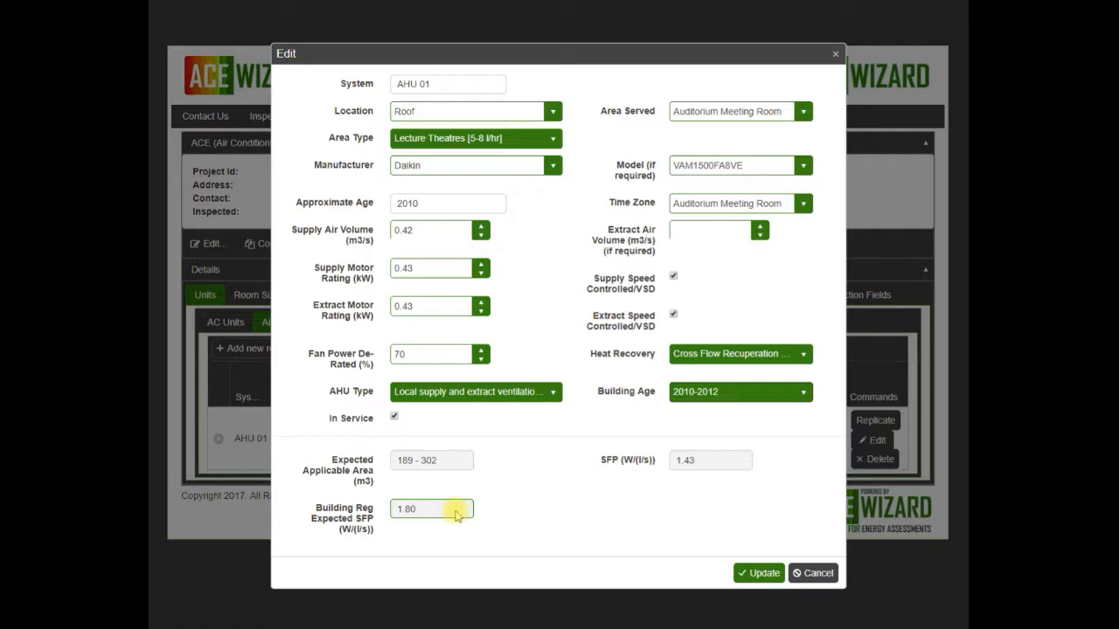
click(757, 573)
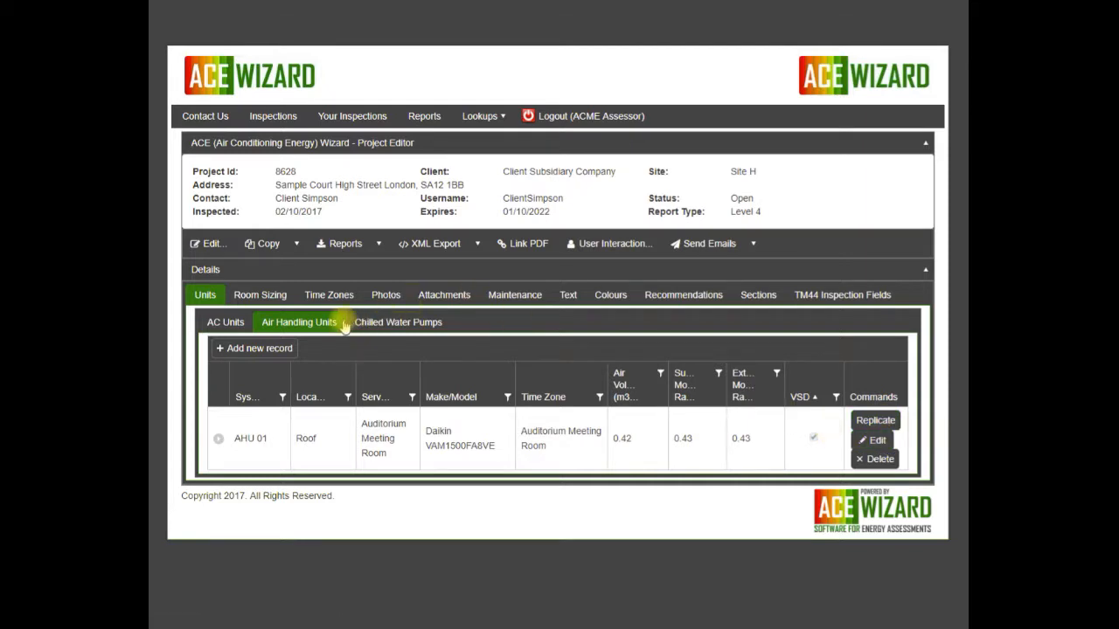
Step: Add a new air handling unit record with system AHU 02, location West Roof and area served All Offices
click(274, 350)
click(424, 83)
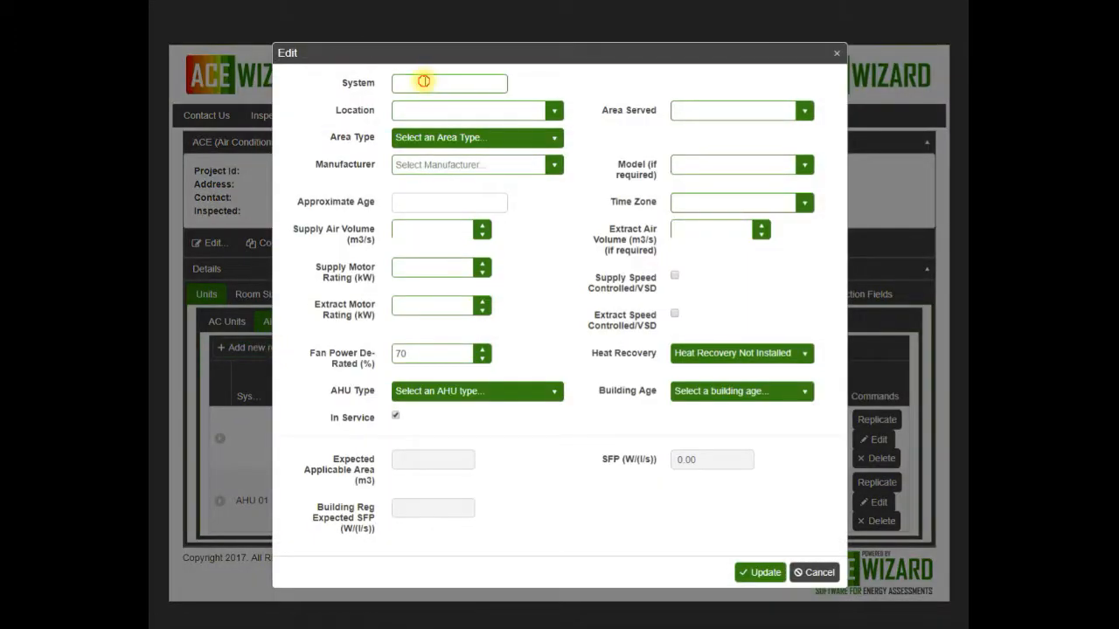
text(AHU 02)
key(Tab)
text(West Rd)
key(Tab)
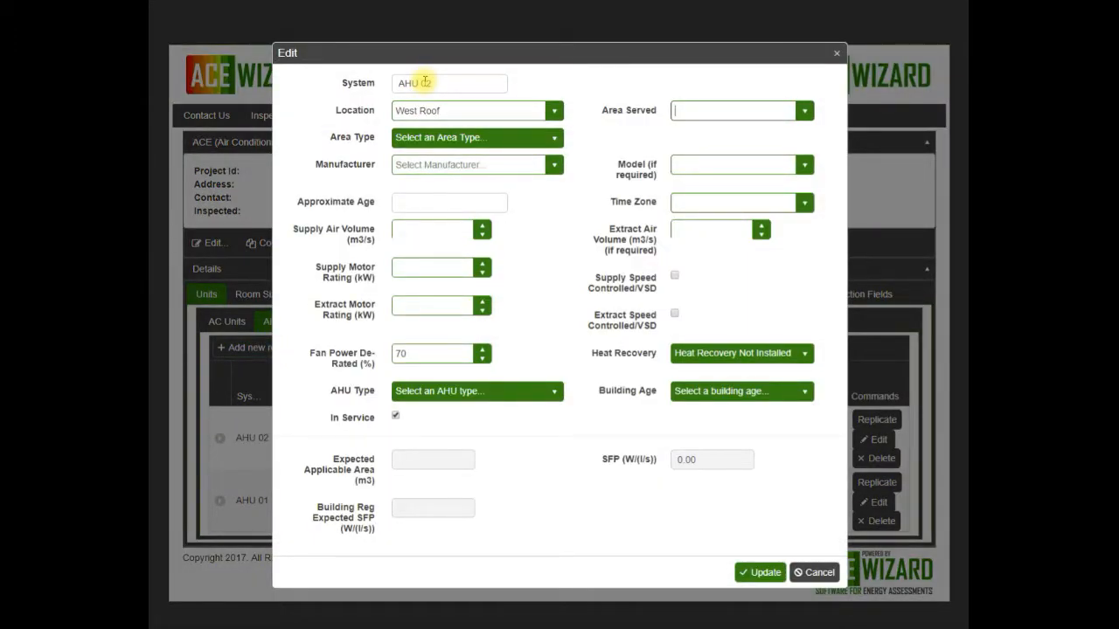
text(All Offices)
key(Tab)
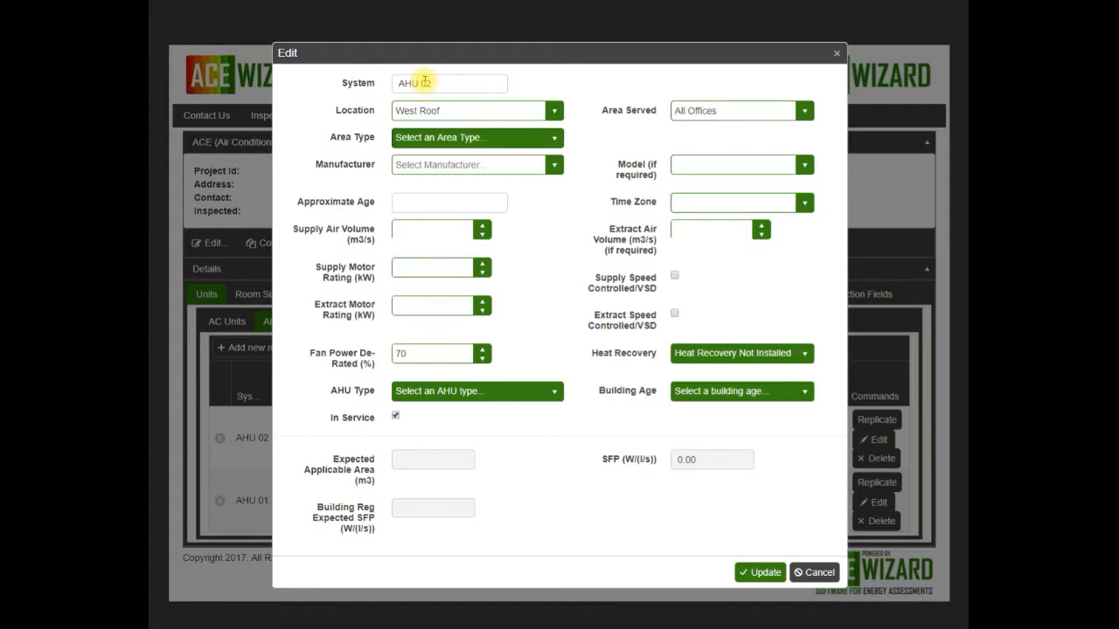
Step: Set the area type of AHU 02 to Offices [6-10 l/hr] and enter Flakwoods as the manufacturer
key(o)
key(Tab)
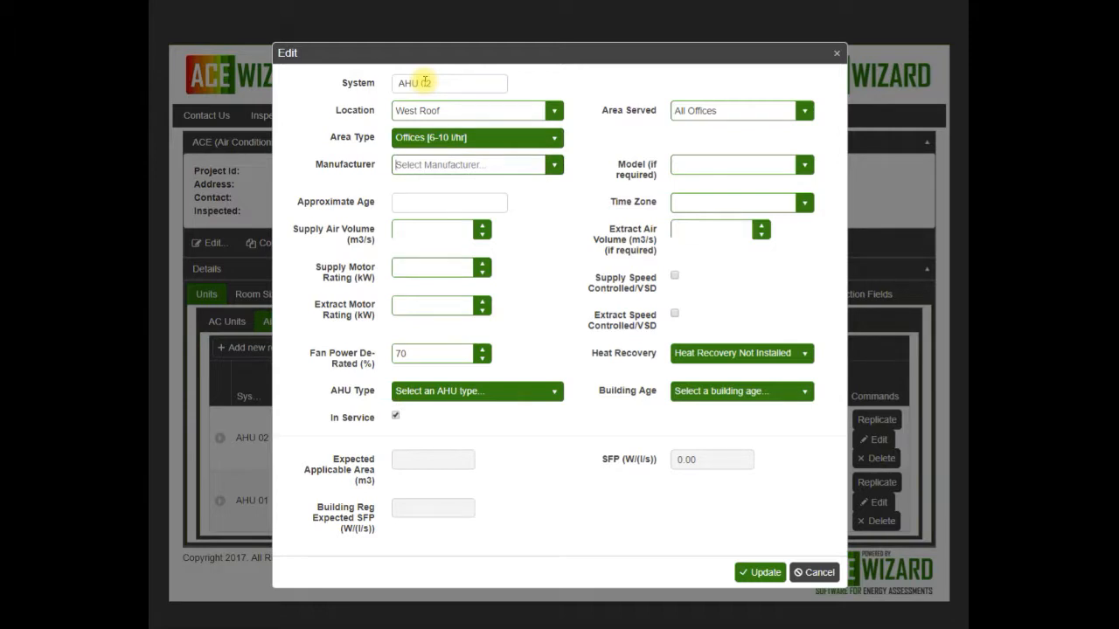
click(553, 164)
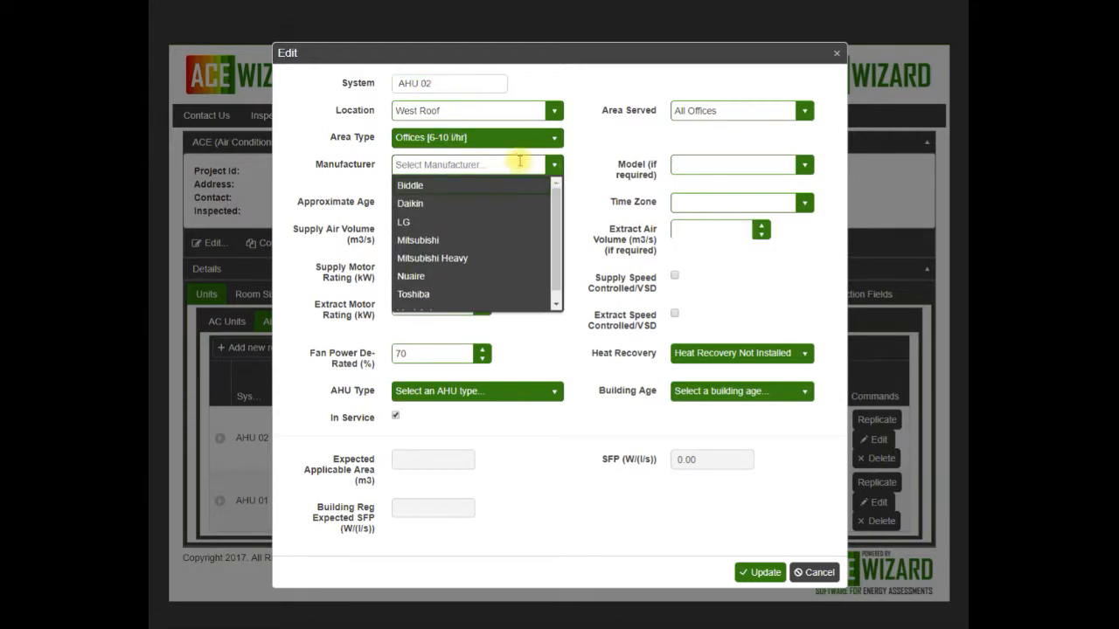
text(Flakwoods)
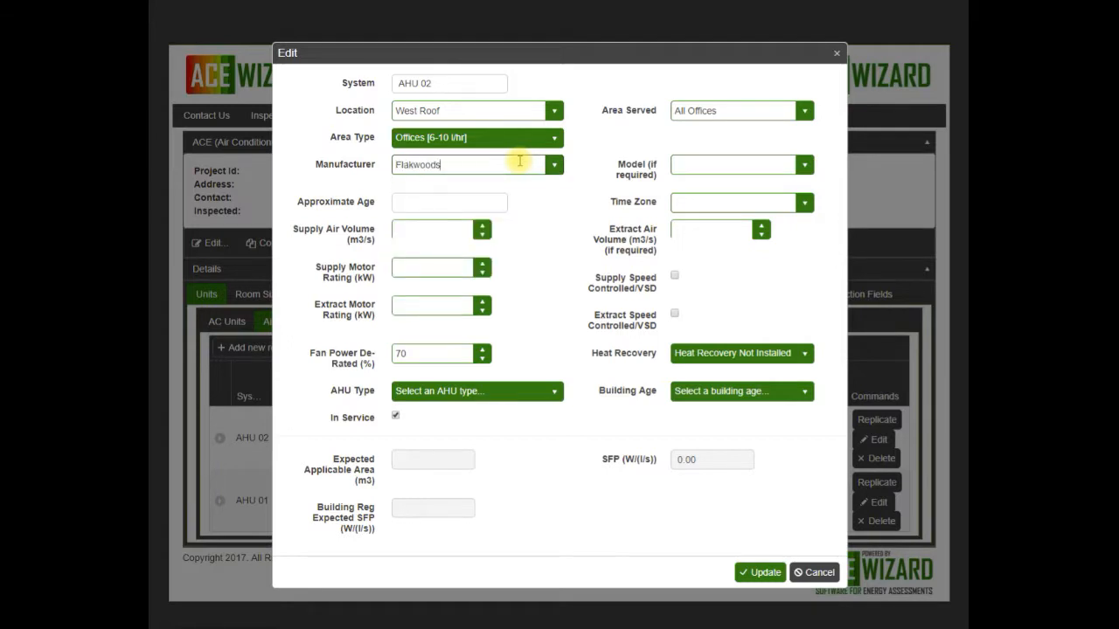
key(Tab)
Step: Enter 2002 as the approximate age of AHU 02 and assign it the Mechanical Ventilation time zone
key(Tab)
text(2002)
key(Tab)
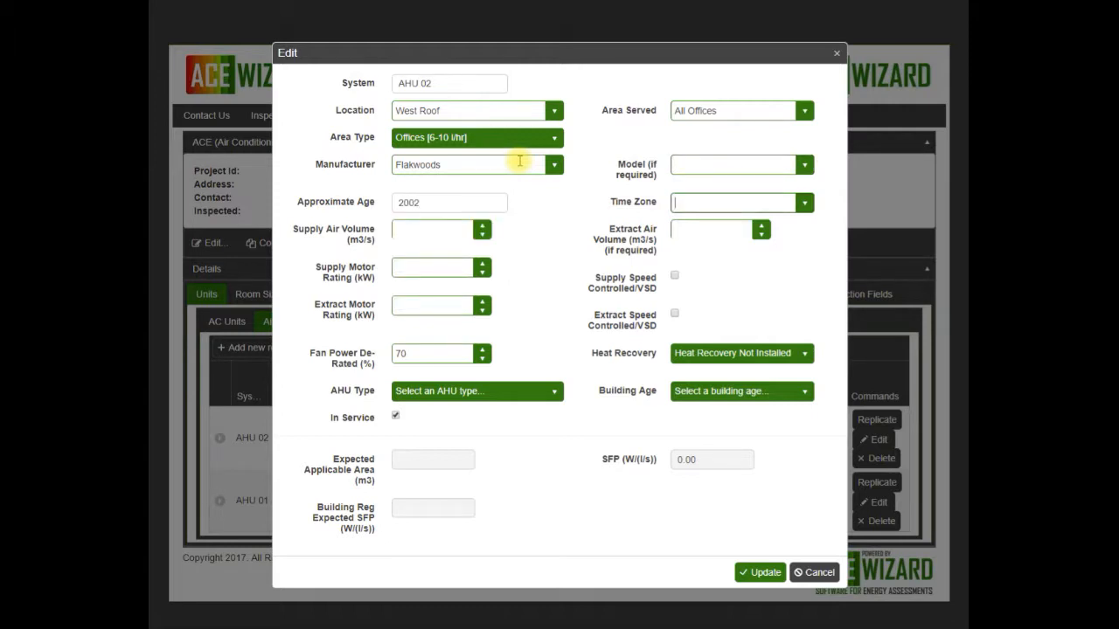
click(805, 204)
click(748, 257)
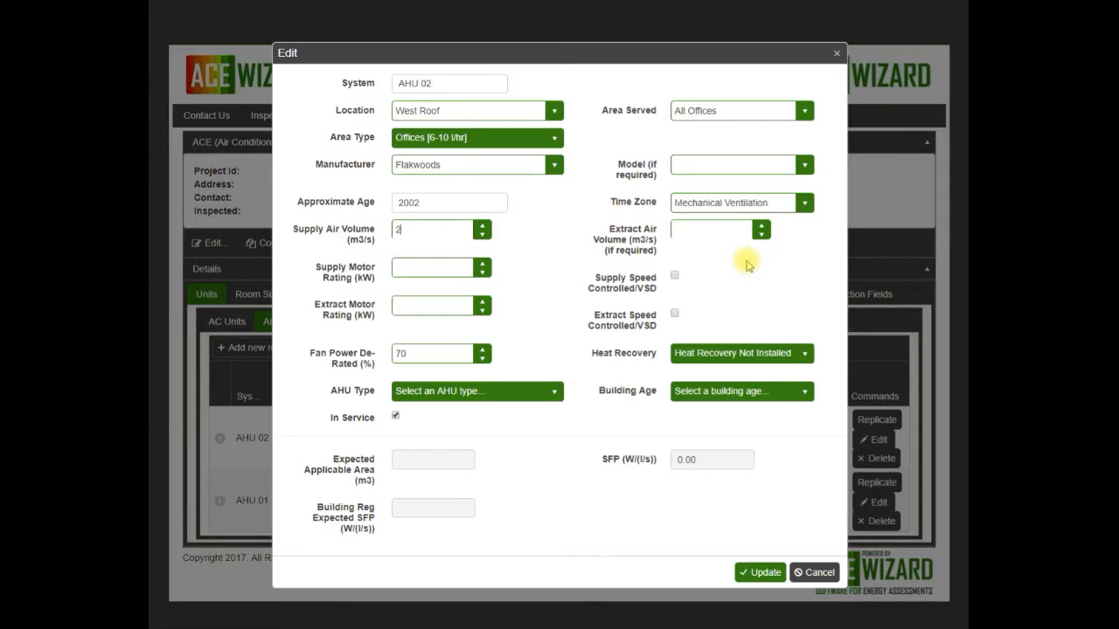
Step: Set the supply air volume of AHU 02 to 2.5 m3/s, with motor ratings of 3 kW for supply and 4 kW for extract
text(2.5)
key(Tab)
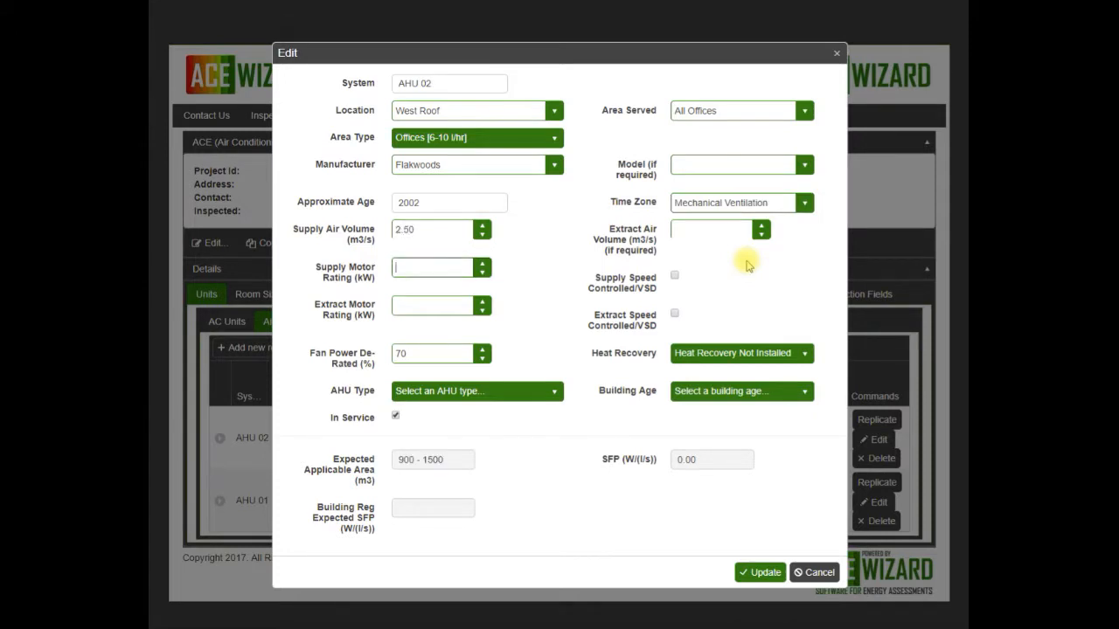
text(3)
key(Tab)
text(4)
key(Tab)
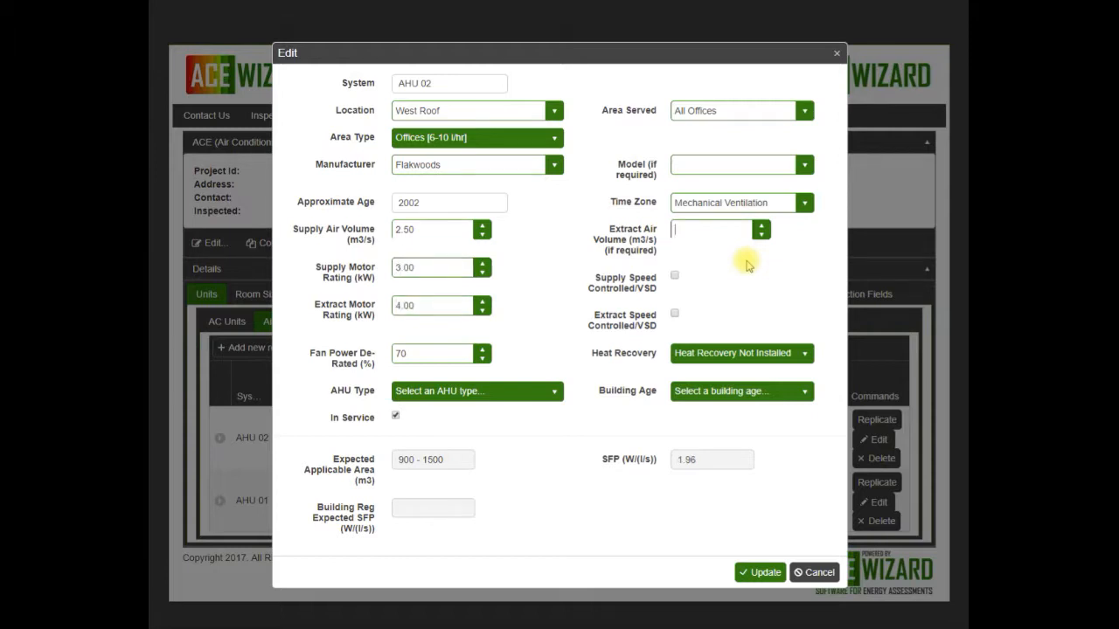
Step: Mark the supply fan of AHU 02 as speed controlled and set its heat recovery to Thermal Wheel
click(675, 275)
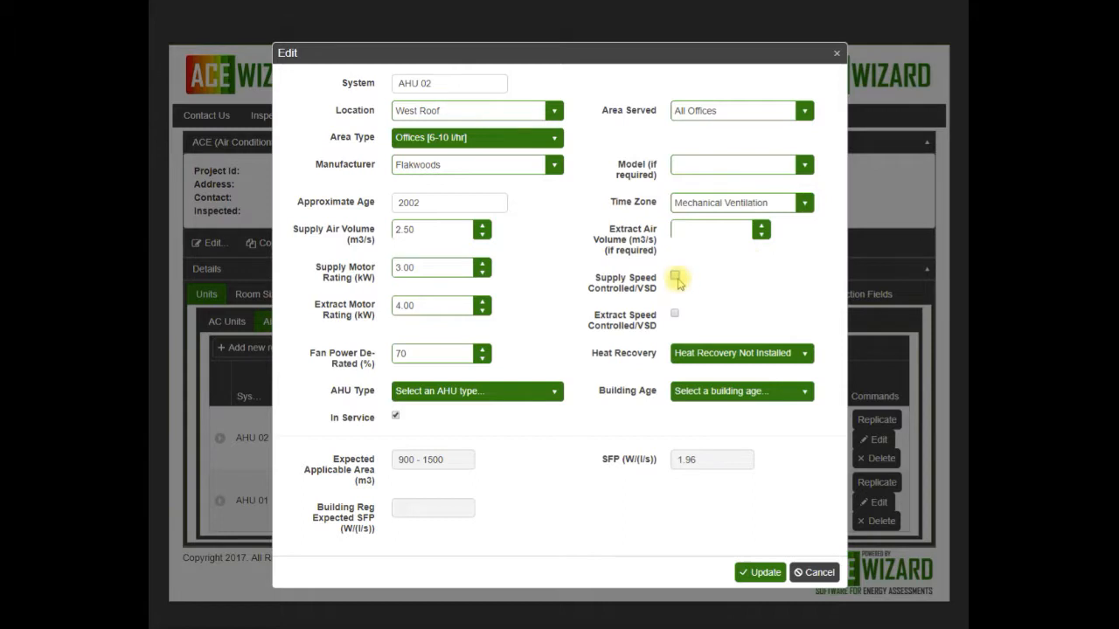
click(732, 354)
click(723, 406)
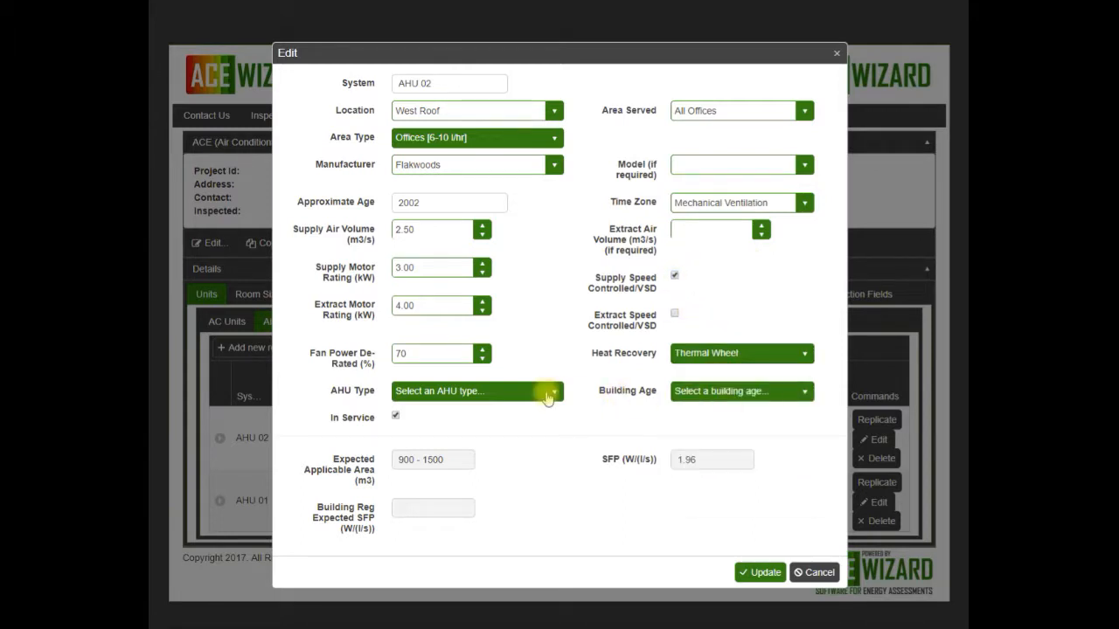
Step: Set the AHU type of AHU 02 to Central mechanical ventilation (including heating and cooling) and the building age to Pre-2010
click(548, 395)
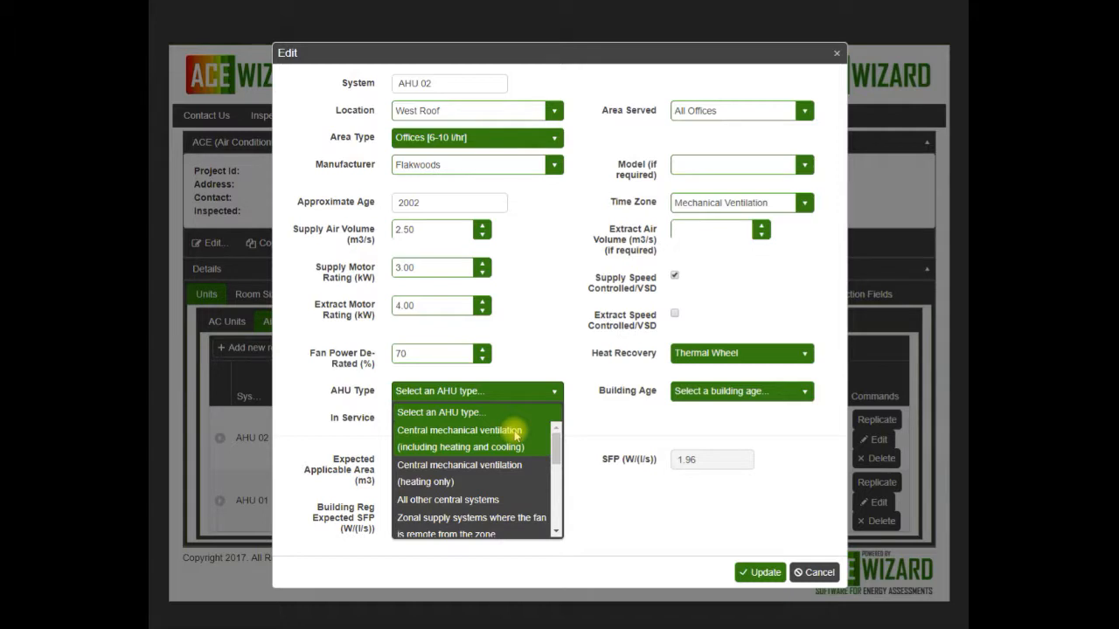
click(516, 436)
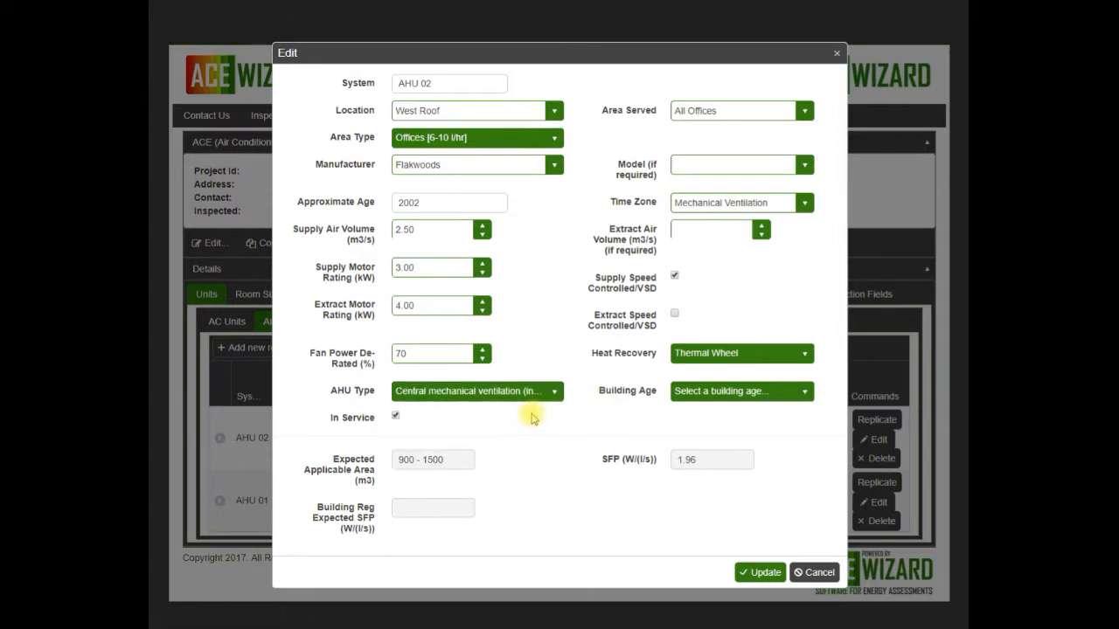
click(554, 393)
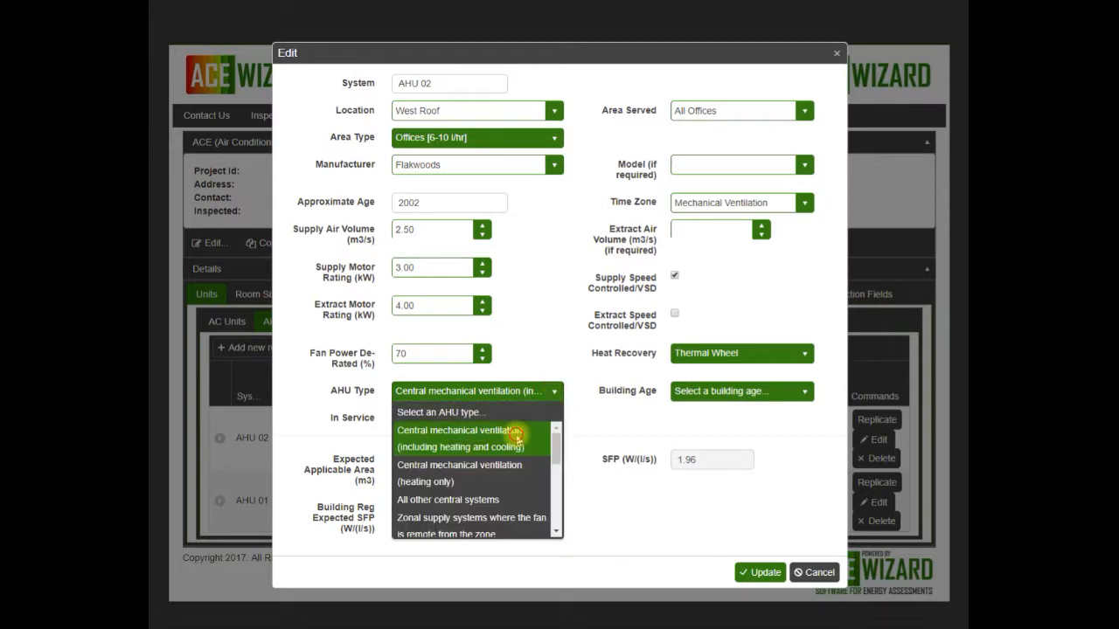
click(552, 433)
click(801, 391)
click(746, 431)
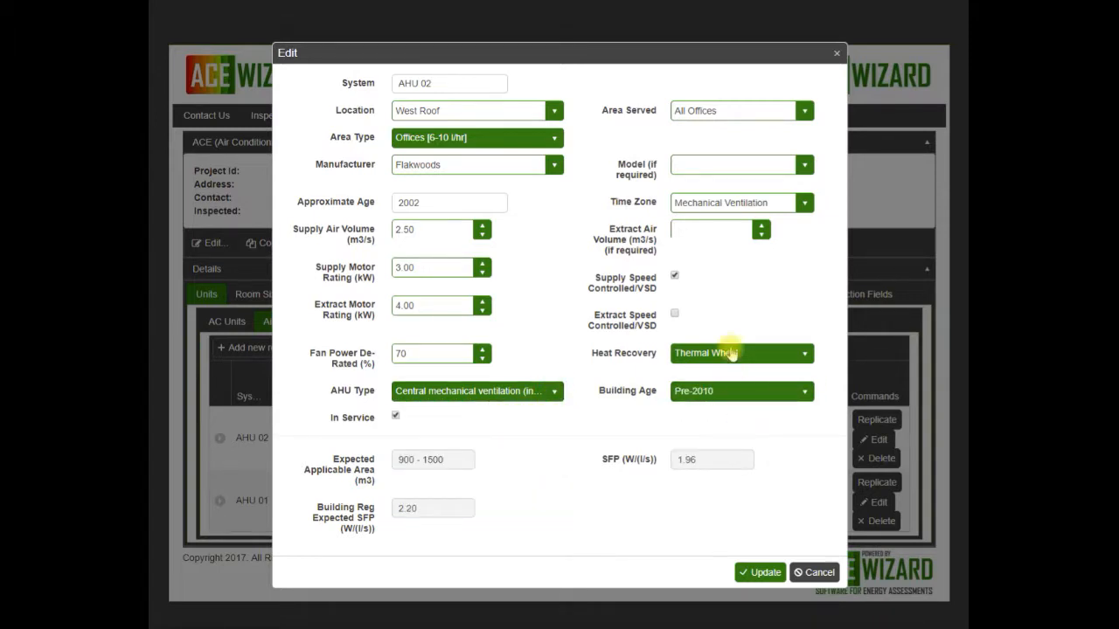
Step: Set the extract air volume of AHU 02 to 3 m3/s
click(705, 233)
text(3)
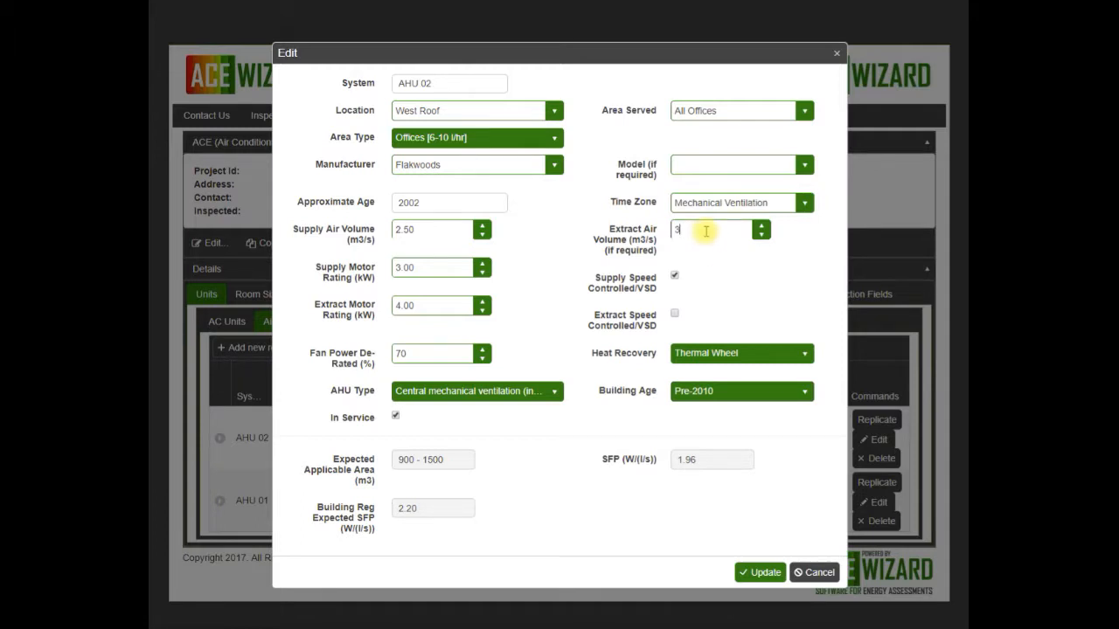
click(701, 476)
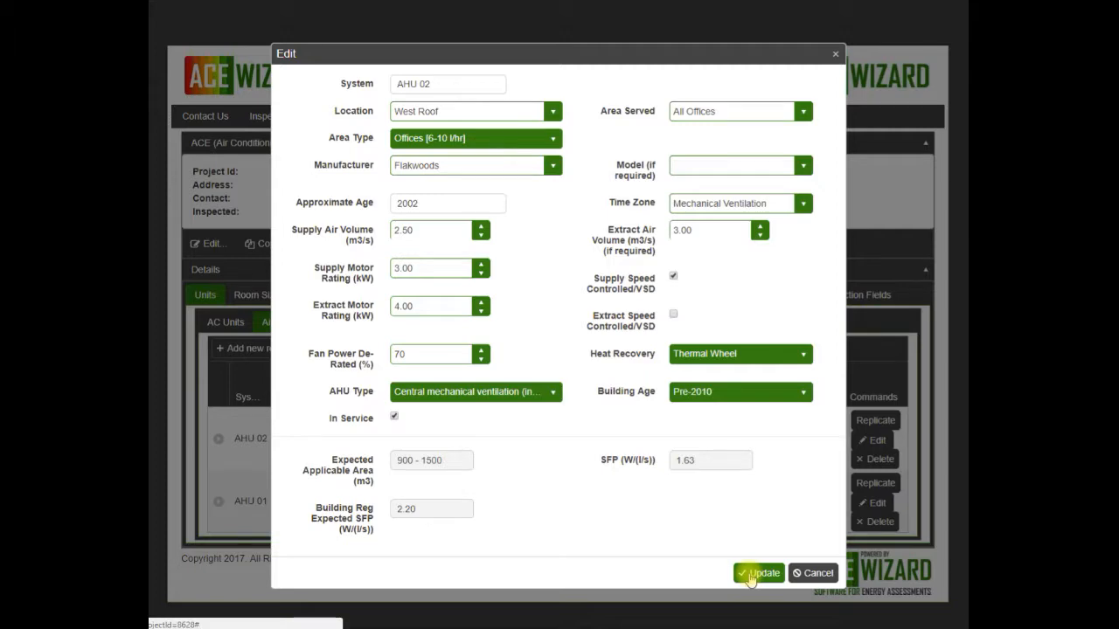
Step: Save AHU 02 and add a new air handling unit AHU 03 located on the Roof and serving All Offices
click(756, 574)
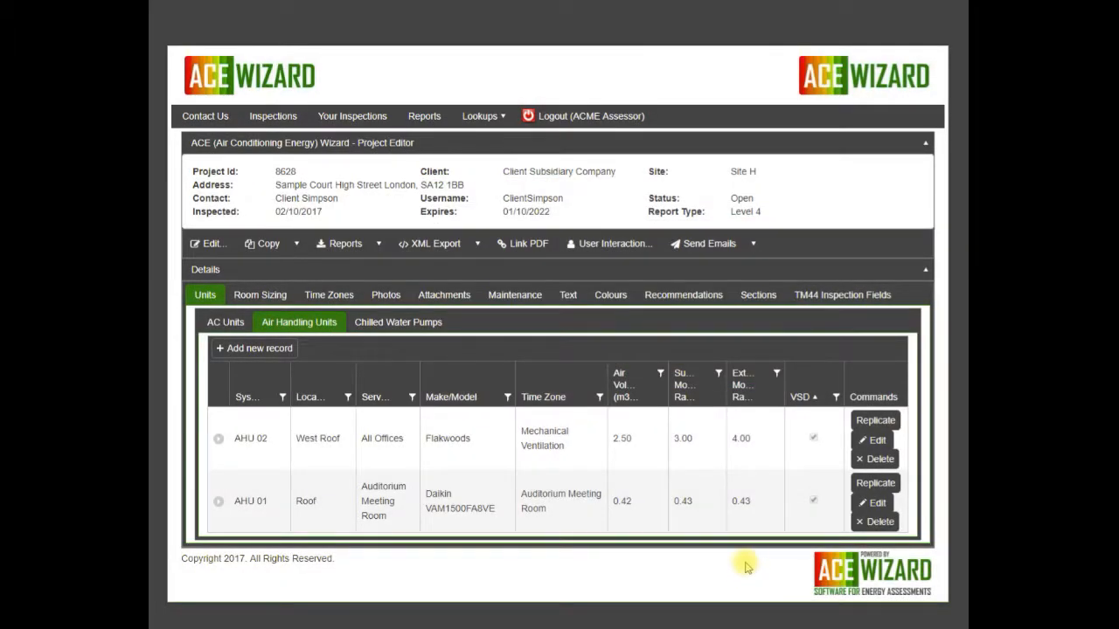
click(262, 334)
text(AHU 03)
key(Tab)
text(Ro)
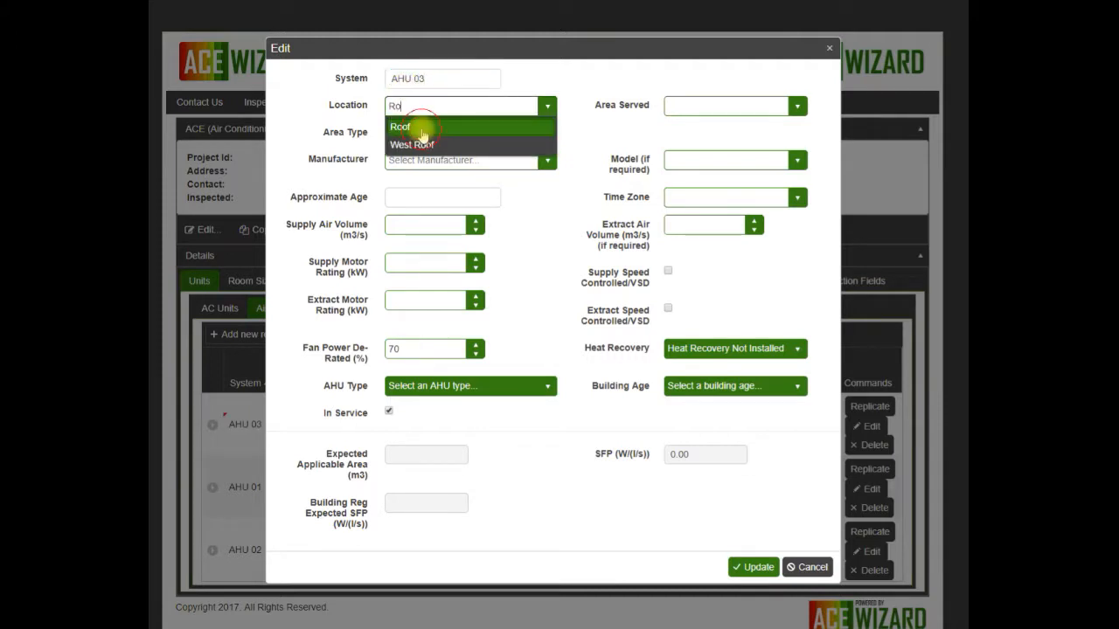
click(422, 128)
key(Tab)
text(All)
click(672, 129)
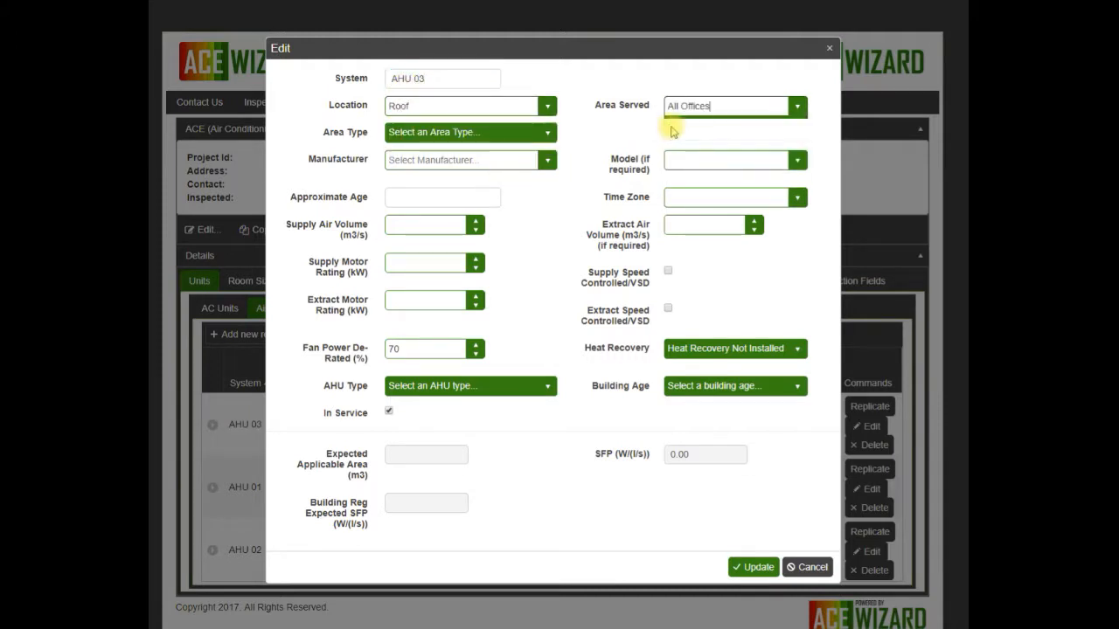
Step: Set the area type of AHU 03 to Offices [6-10 l/hr], the manufacturer to Flakwoods and the model to Test
key(Tab)
key(o)
key(Tab)
text(Flakwoods)
key(Tab)
text(Test)
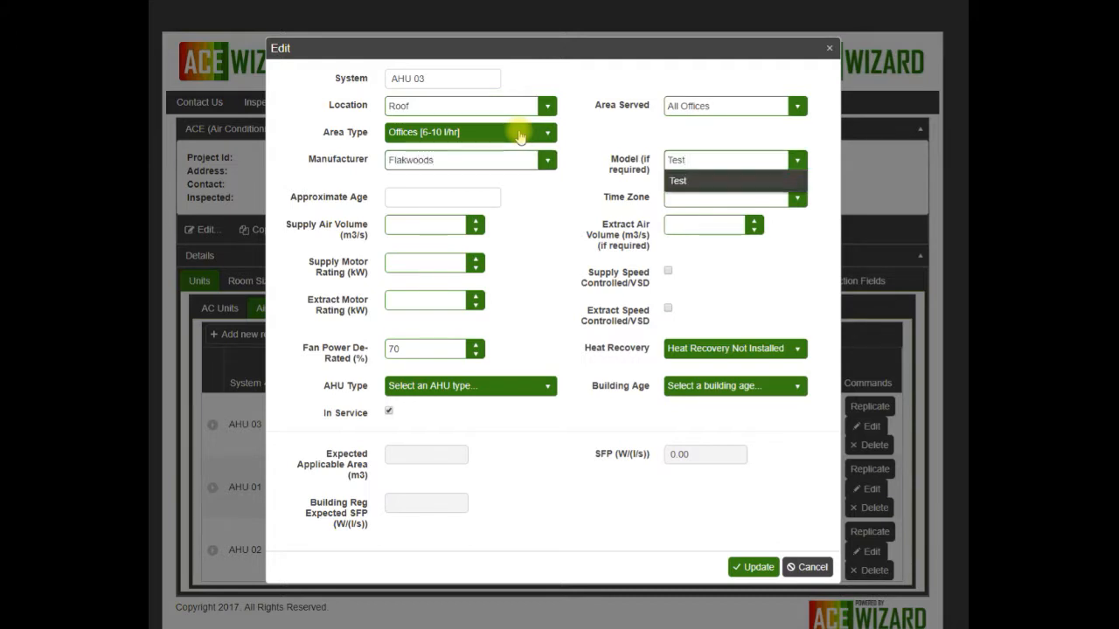
Step: Set the approximate age of AHU 03 to 2002 and its time zone to Mechanical Ventilation
key(Tab)
text(2002)
key(Tab)
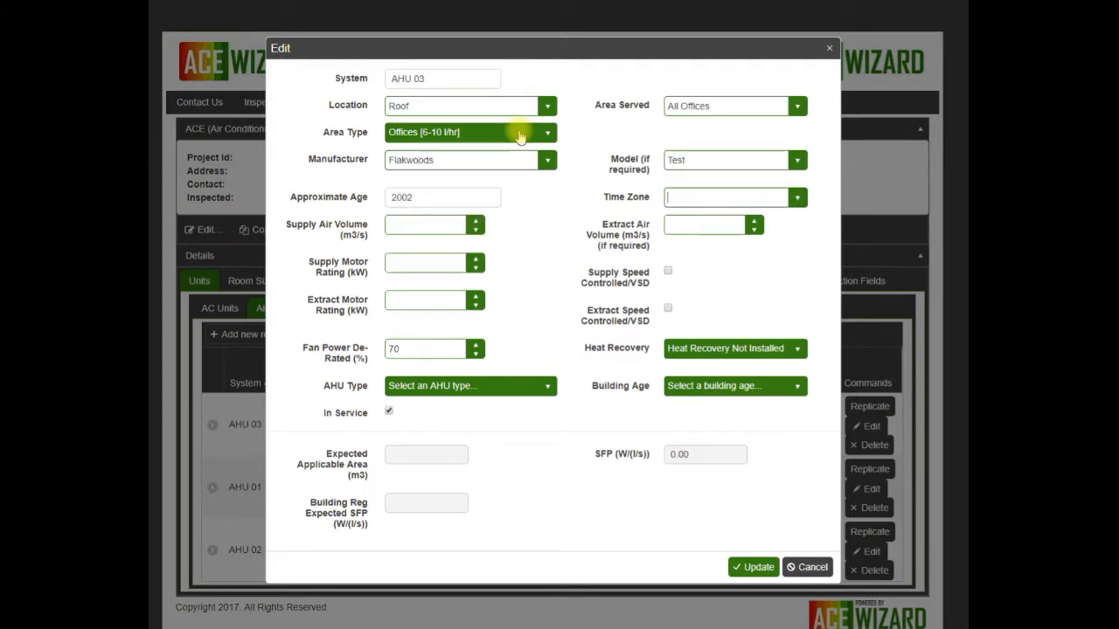
text(mec)
click(702, 220)
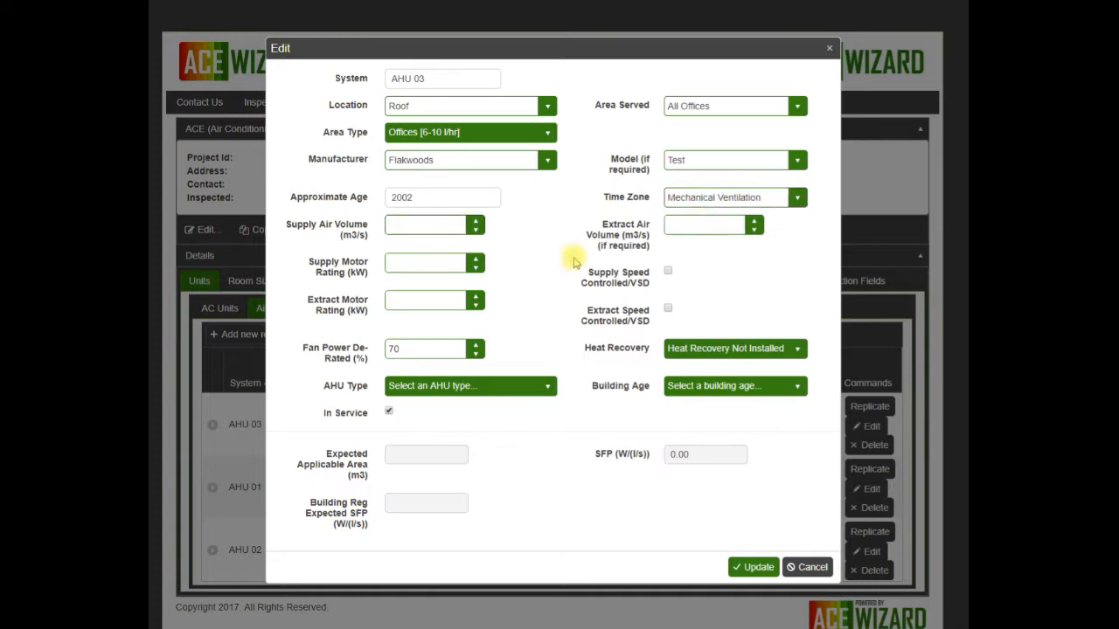
Step: Set the AHU type of AHU 03 to Central mechanical ventilation (heating only) and the building age to Pre-2010, and save the record
click(543, 395)
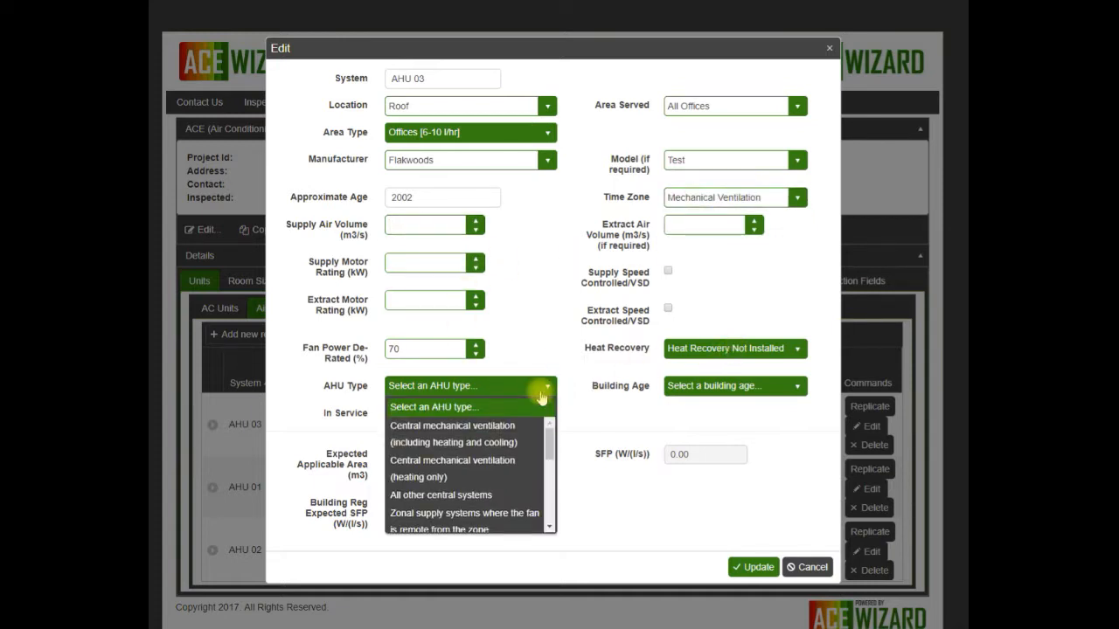
scroll(472, 464, down, 1)
click(455, 442)
click(738, 387)
click(703, 403)
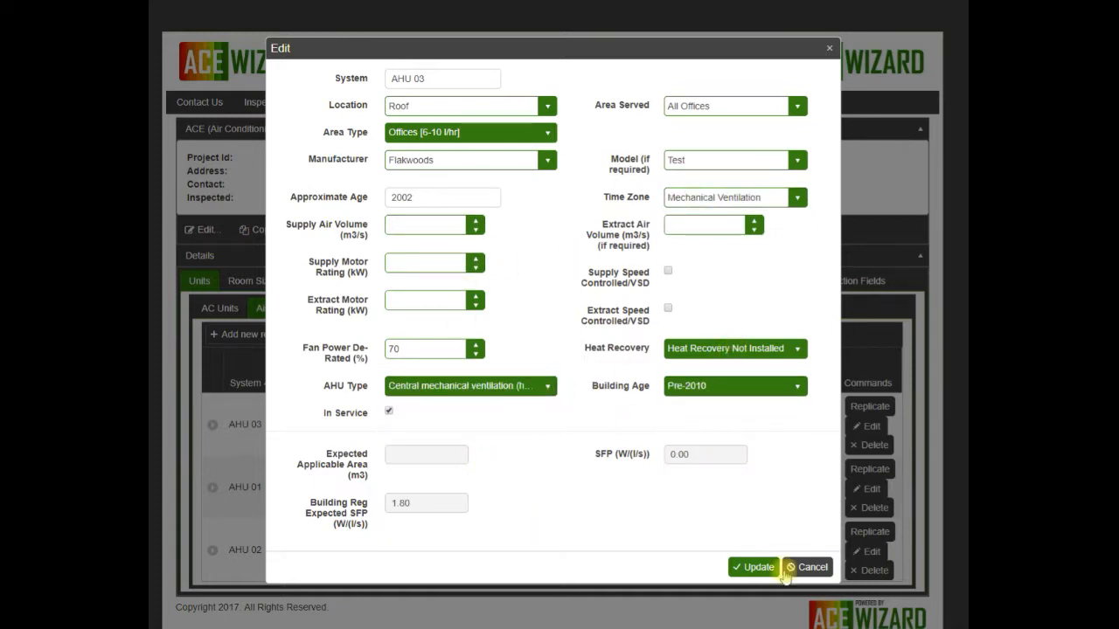
click(745, 566)
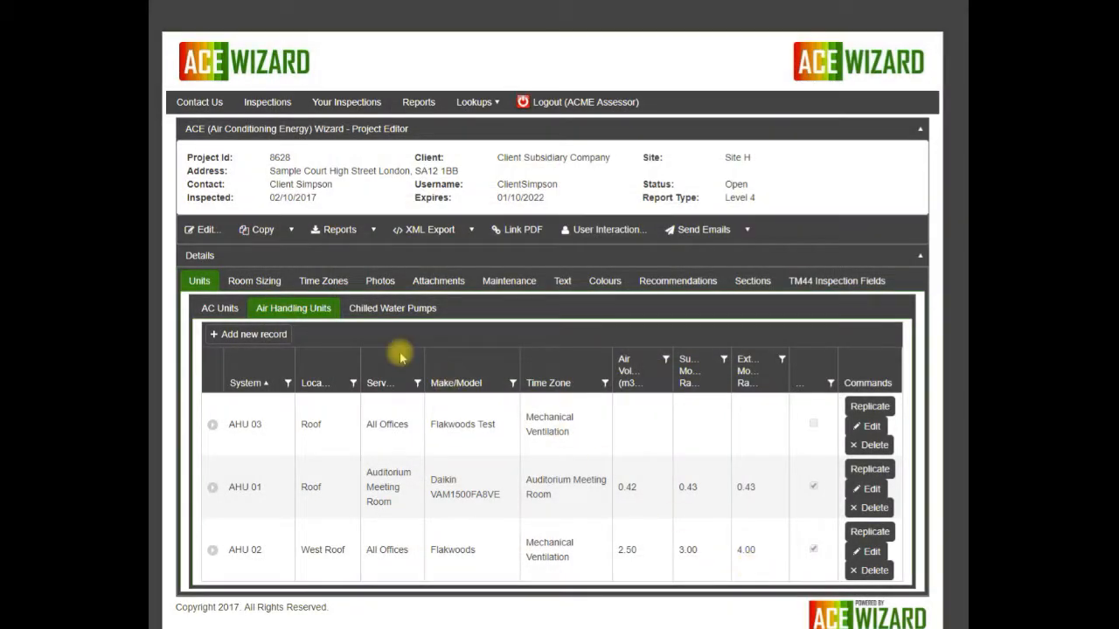
Step: View the project report and examine its AHU & SFP Data section, including the air handling unit, airflow capacity and specific fan power tables
click(376, 231)
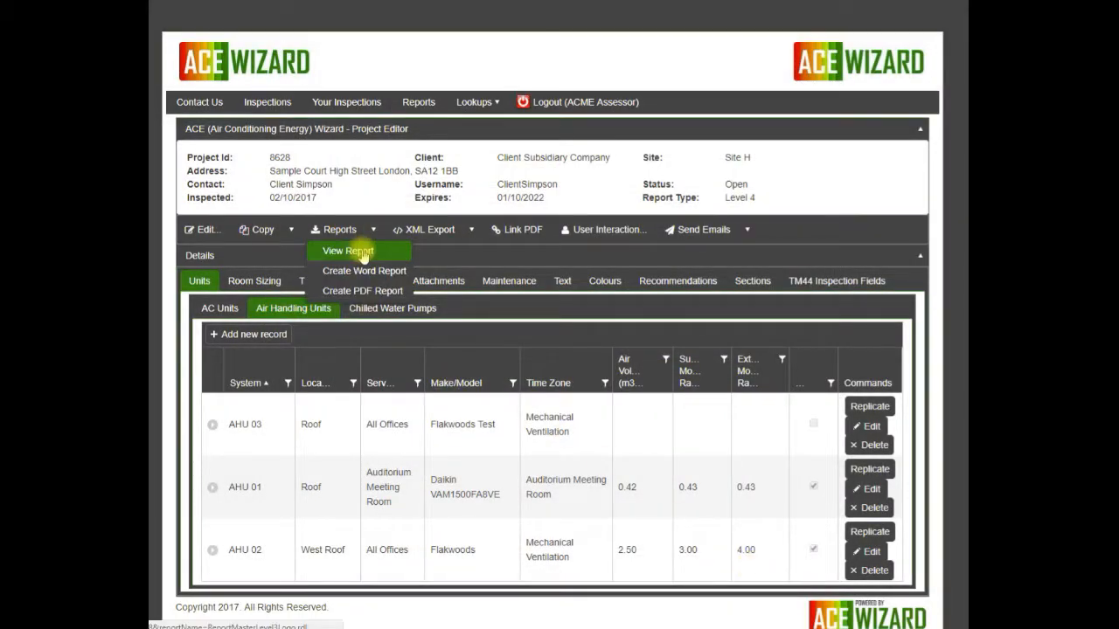
click(355, 250)
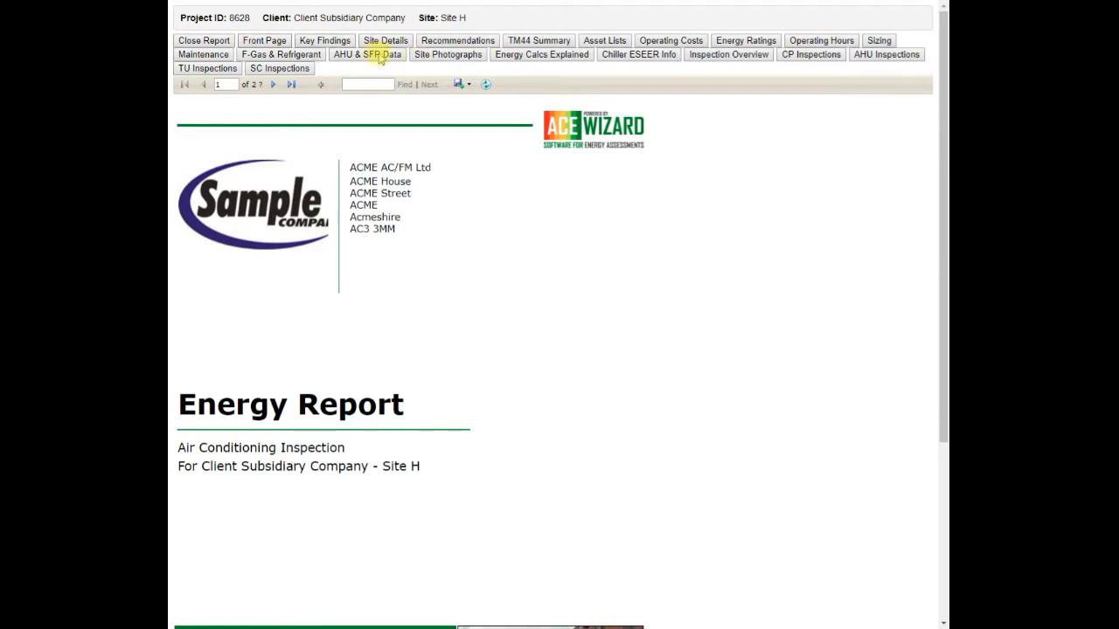
click(365, 54)
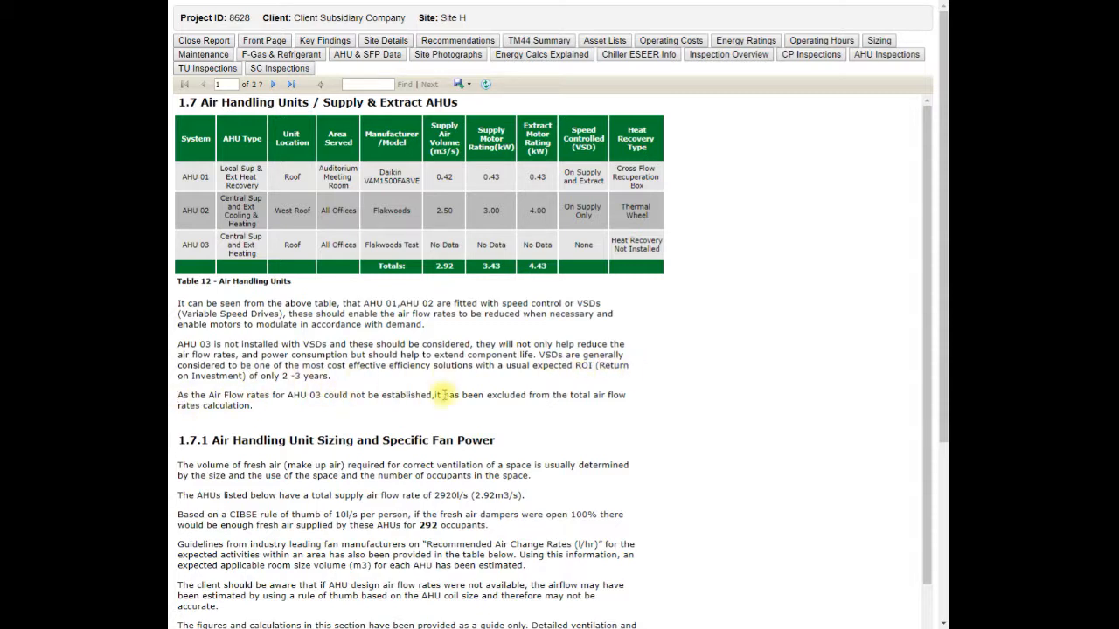
drag(924, 119, 921, 384)
drag(943, 335, 944, 402)
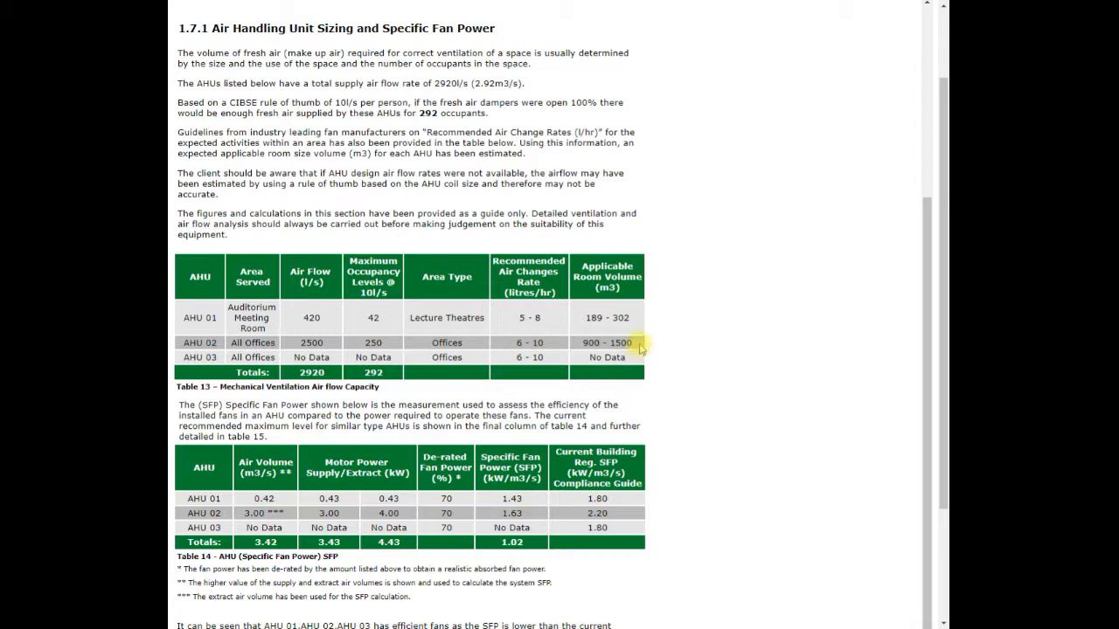
scroll(395, 385, down, 2)
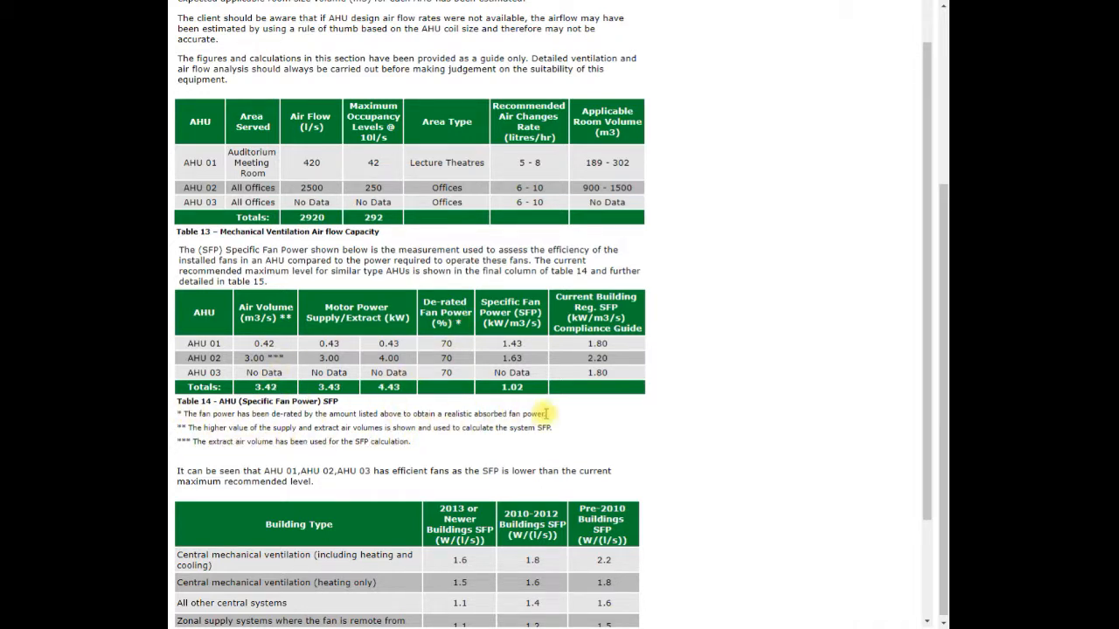
drag(924, 270, 934, 546)
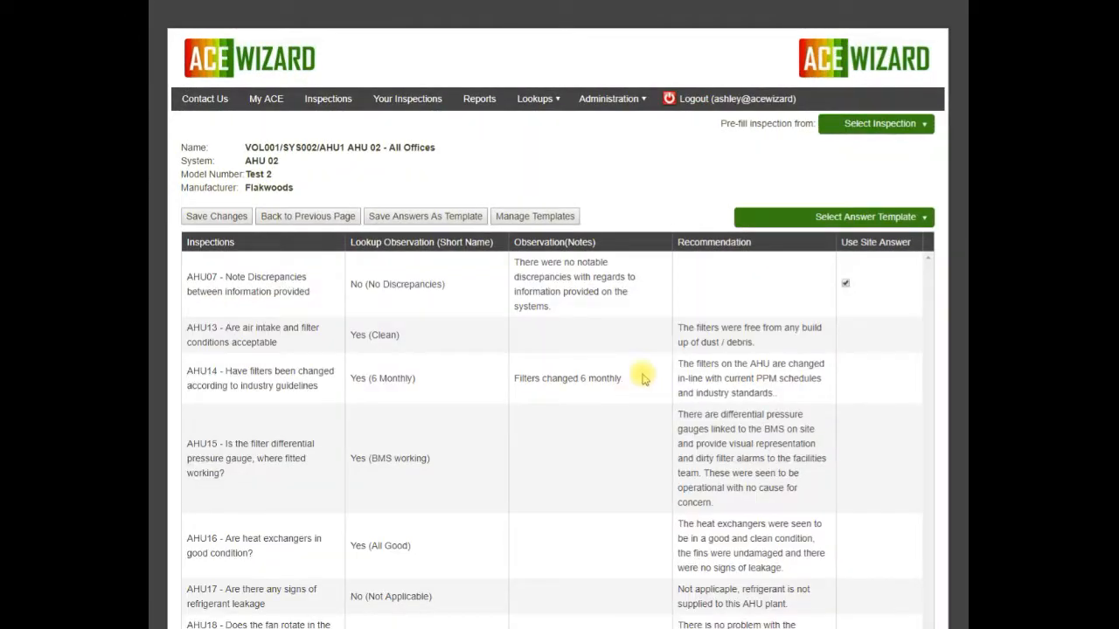
Step: In the AHU 02 inspection, change the AHU21A heat recovery answer to No and back to Yes
scroll(637, 329, down, 3)
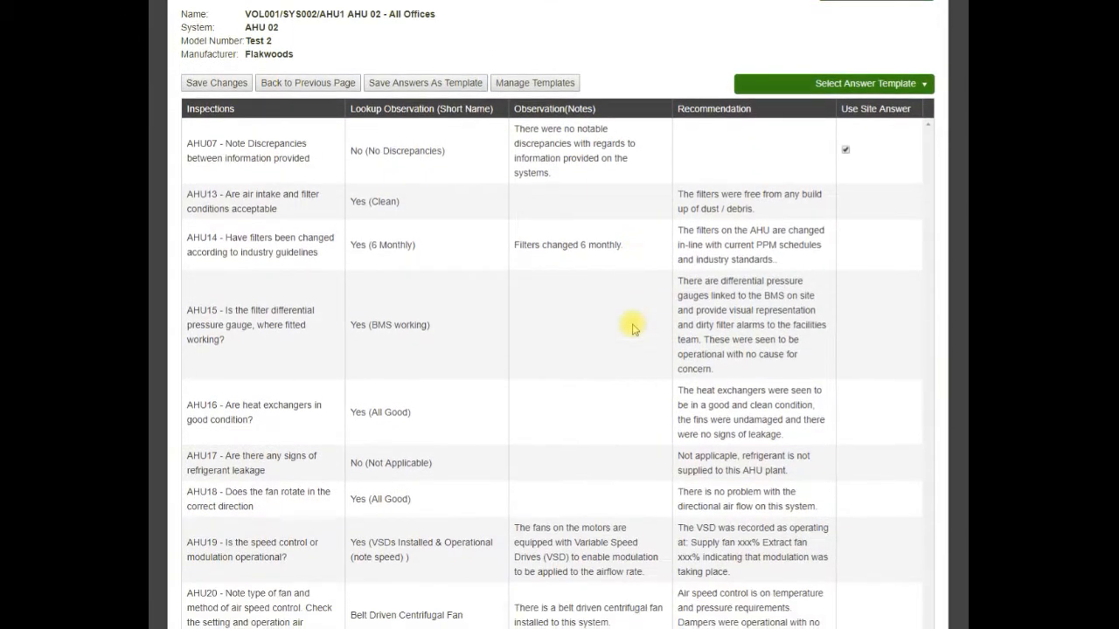
scroll(632, 326, down, 4)
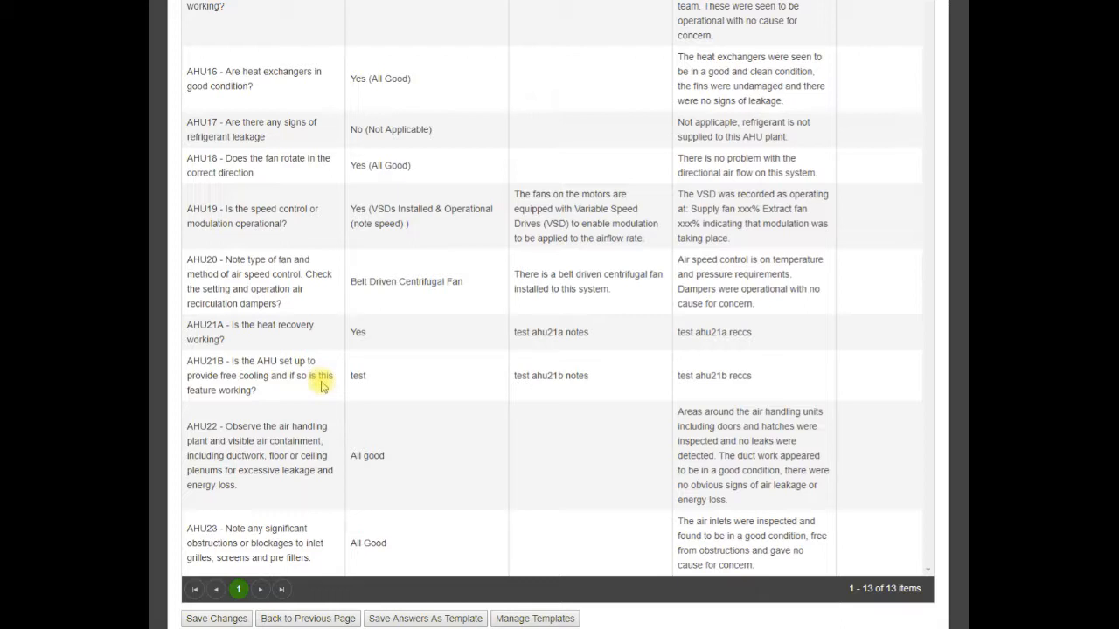
click(470, 334)
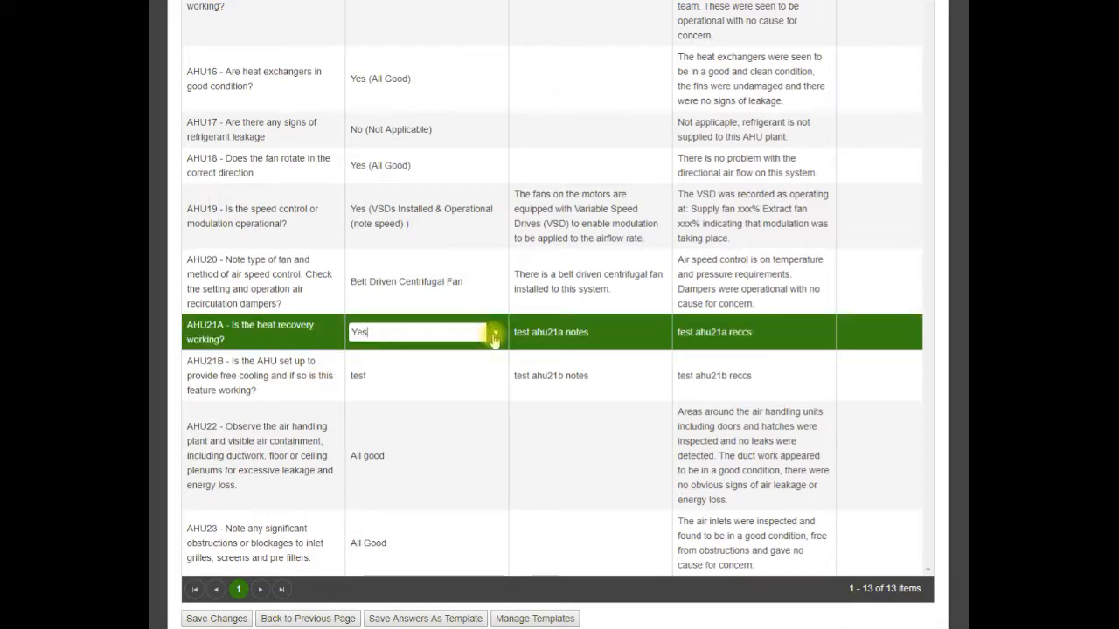
click(494, 332)
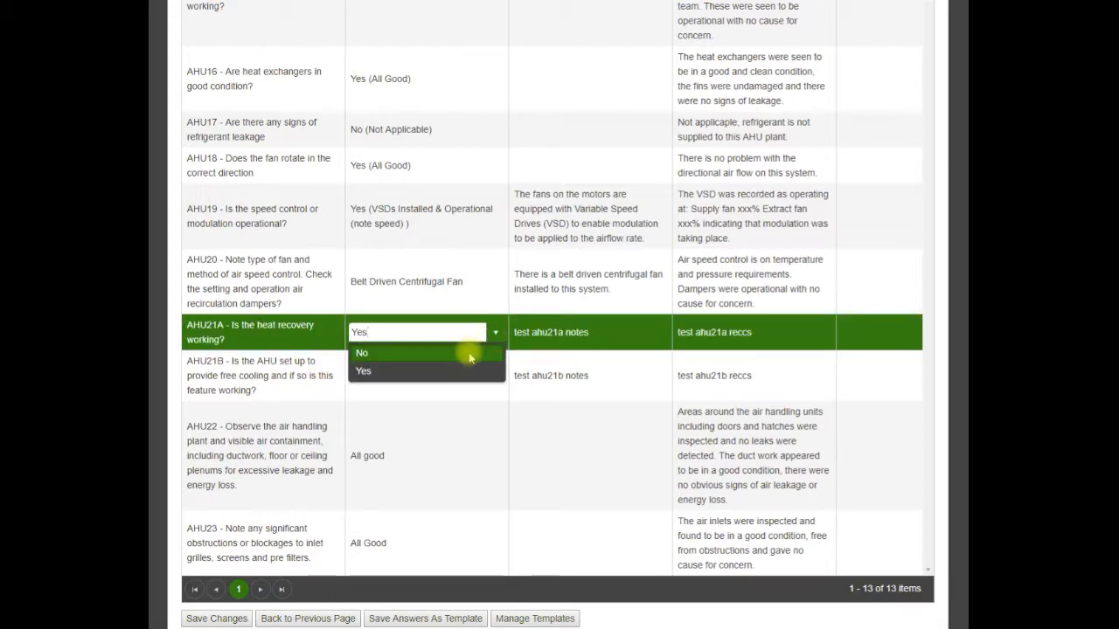
click(464, 353)
click(494, 333)
click(438, 371)
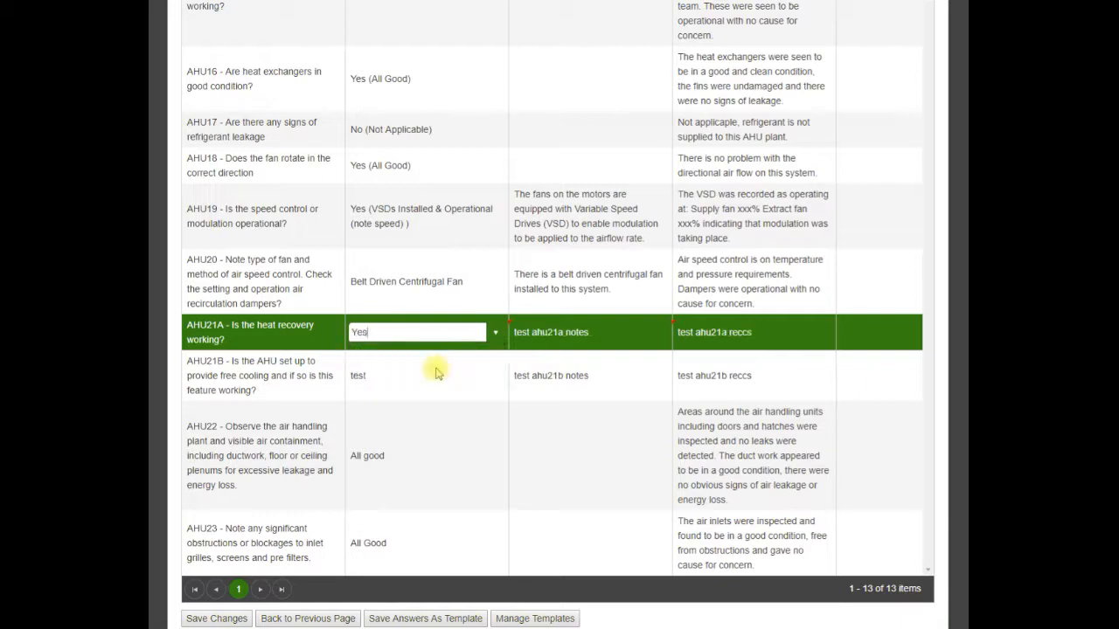
Step: Change the AHU21B free cooling answer to Yes (No issues) and back to test
click(495, 376)
click(497, 377)
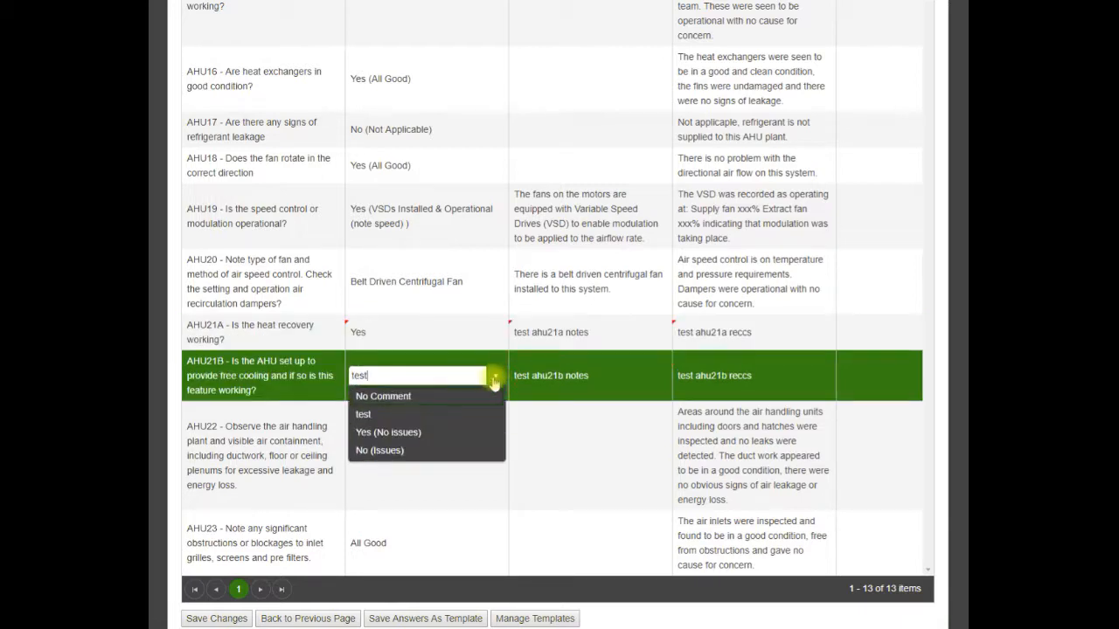
click(429, 431)
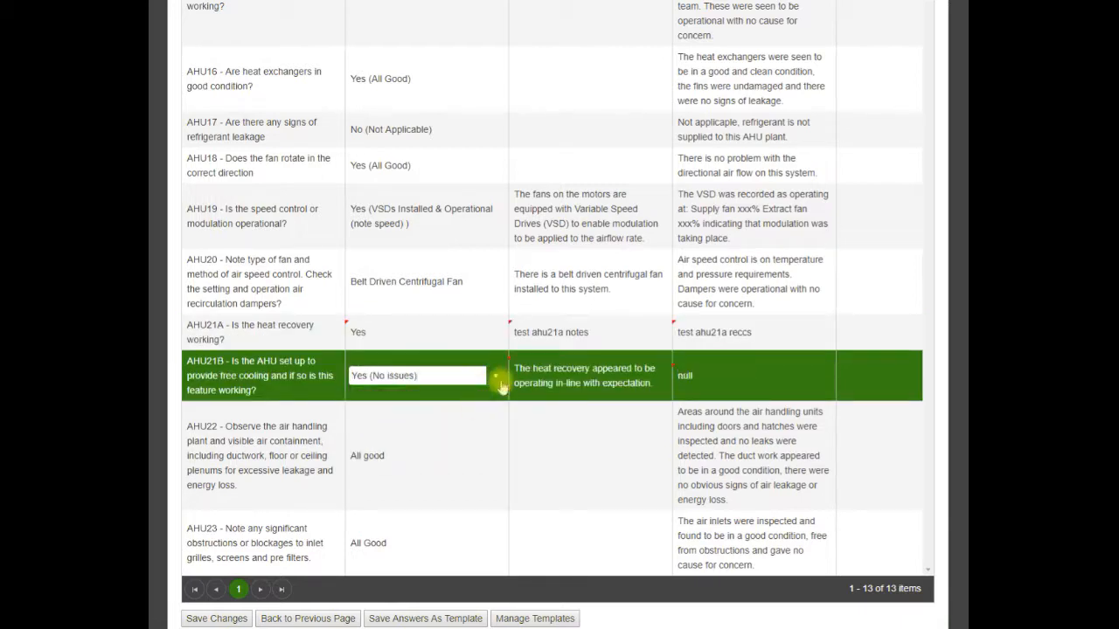
click(495, 376)
click(416, 416)
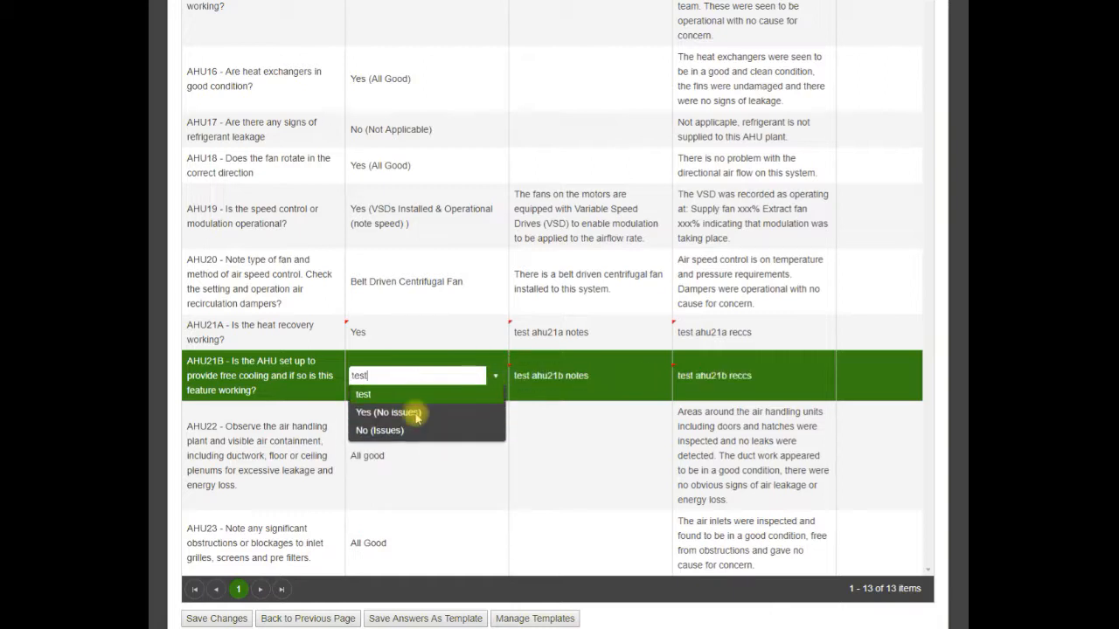
click(857, 332)
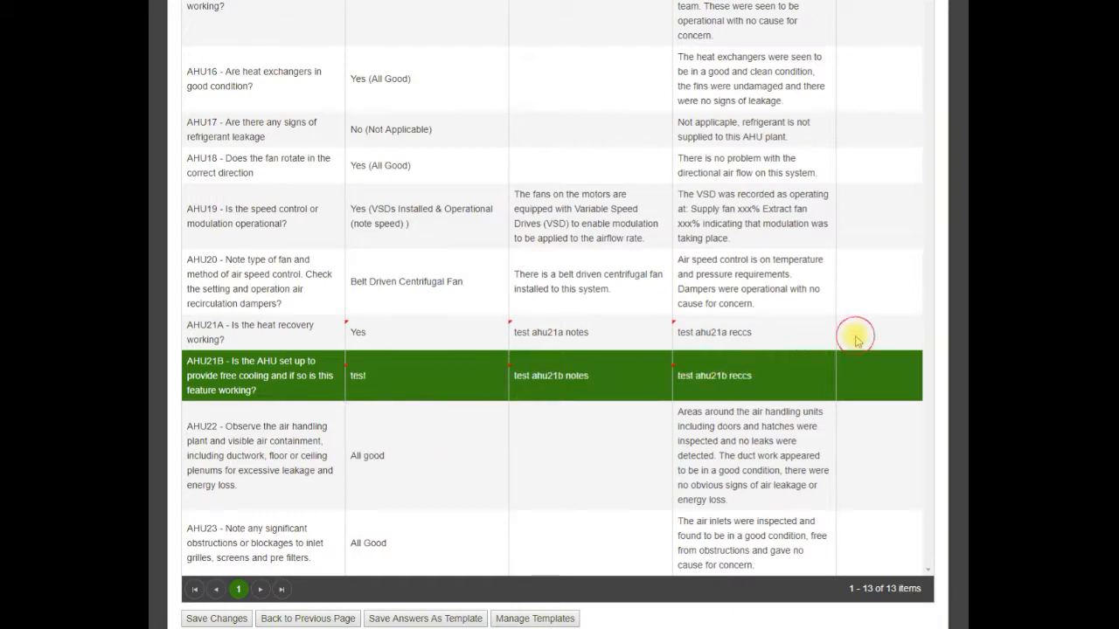
Step: Save the inspection answers of AHU 02
scroll(214, 605, down, 1)
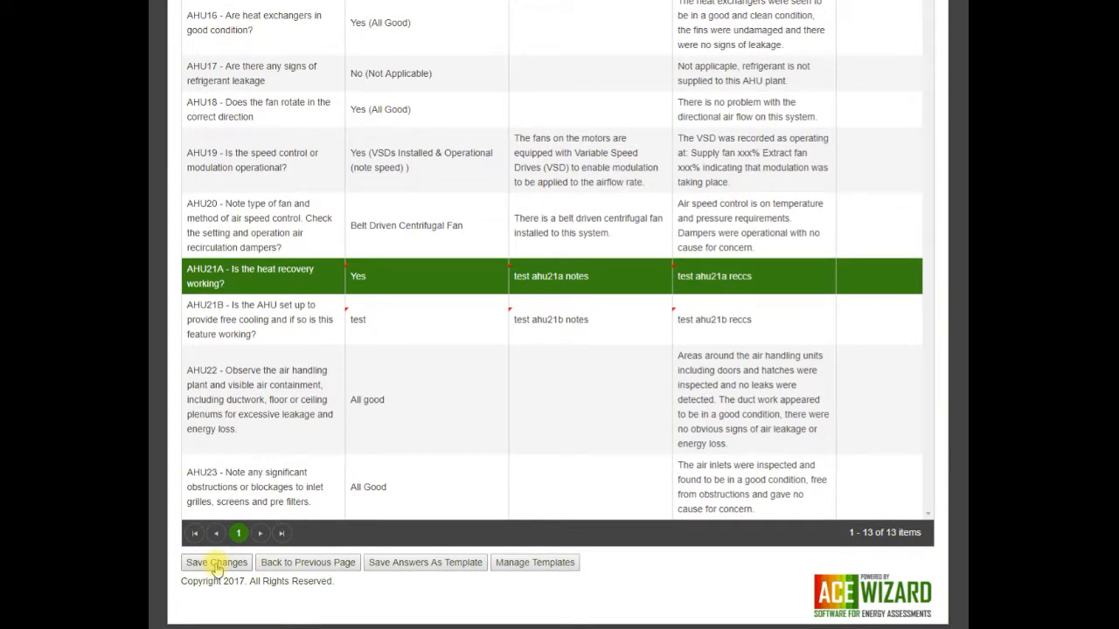
click(217, 564)
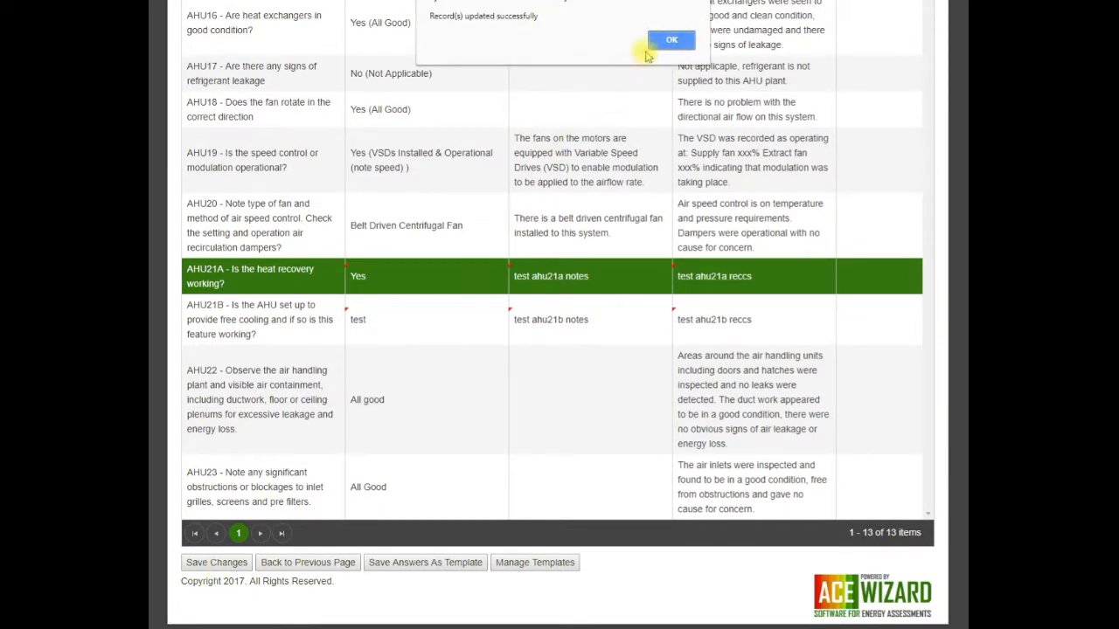
click(670, 40)
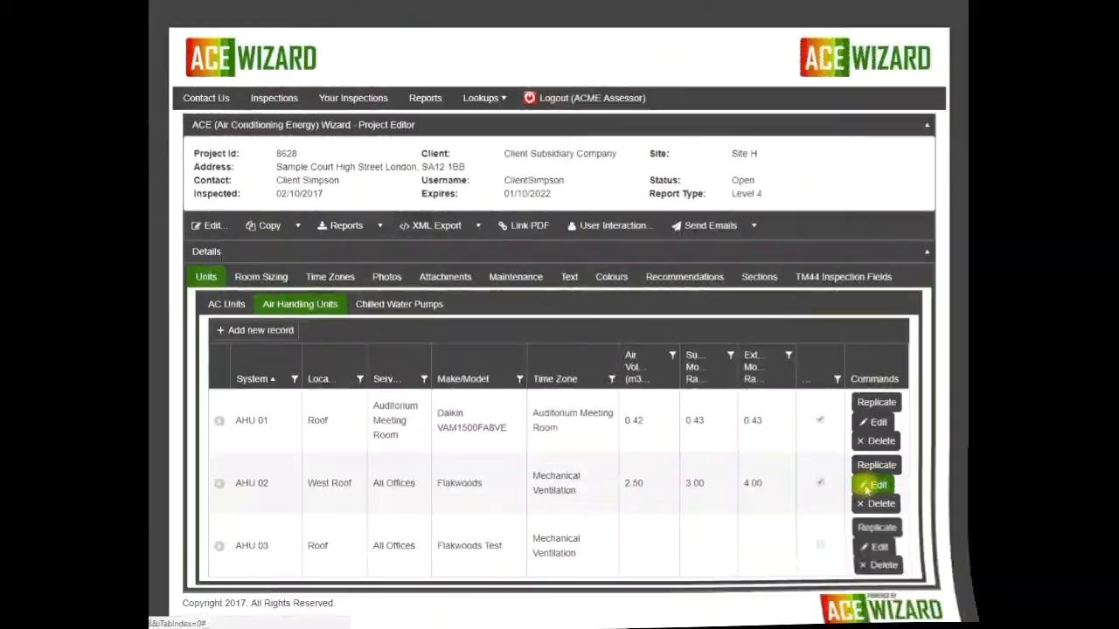
Step: Edit the AHU 02 record in the project's air handling units and set its model to Test 2
click(870, 485)
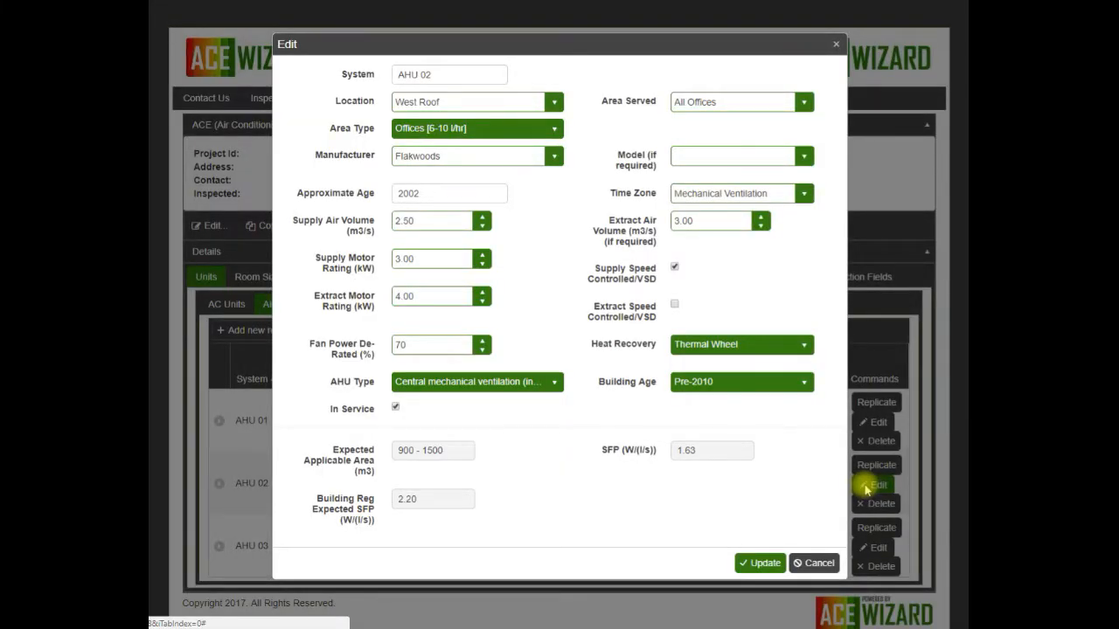
click(710, 158)
text(Test )
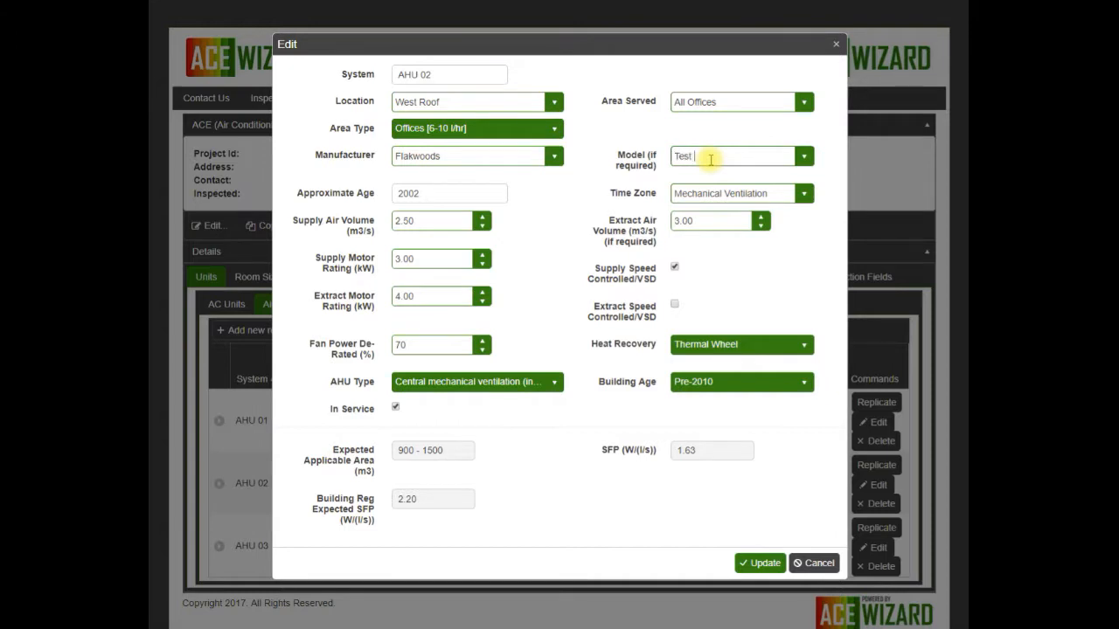
text(2)
key(Tab)
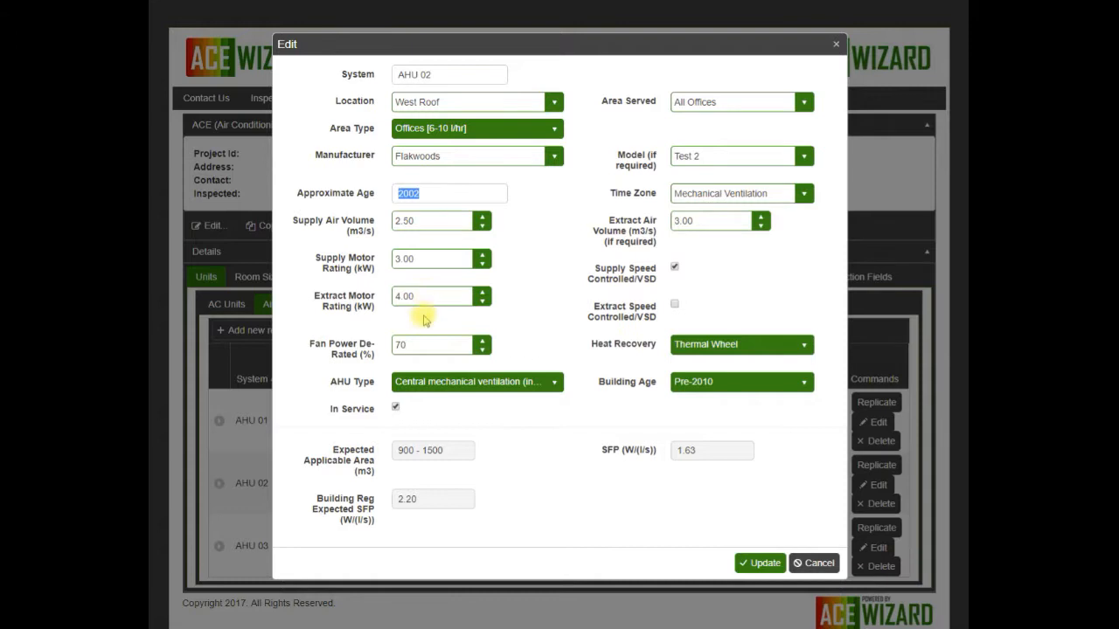
Step: Set the fan power de-rating of AHU 02 to 75% and save the record
click(411, 344)
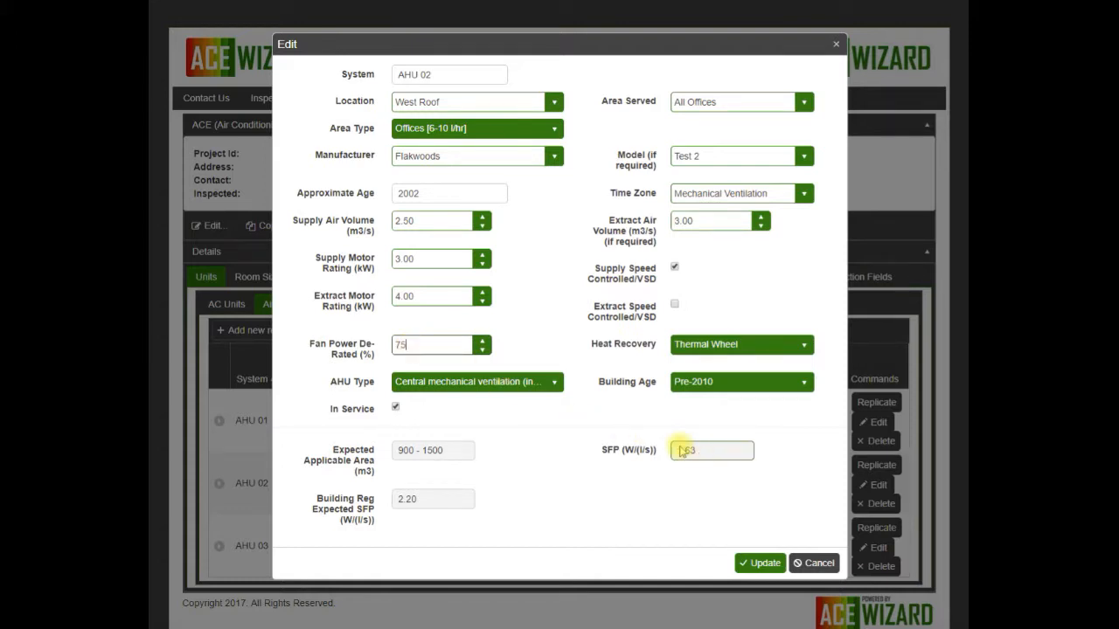
key(Tab)
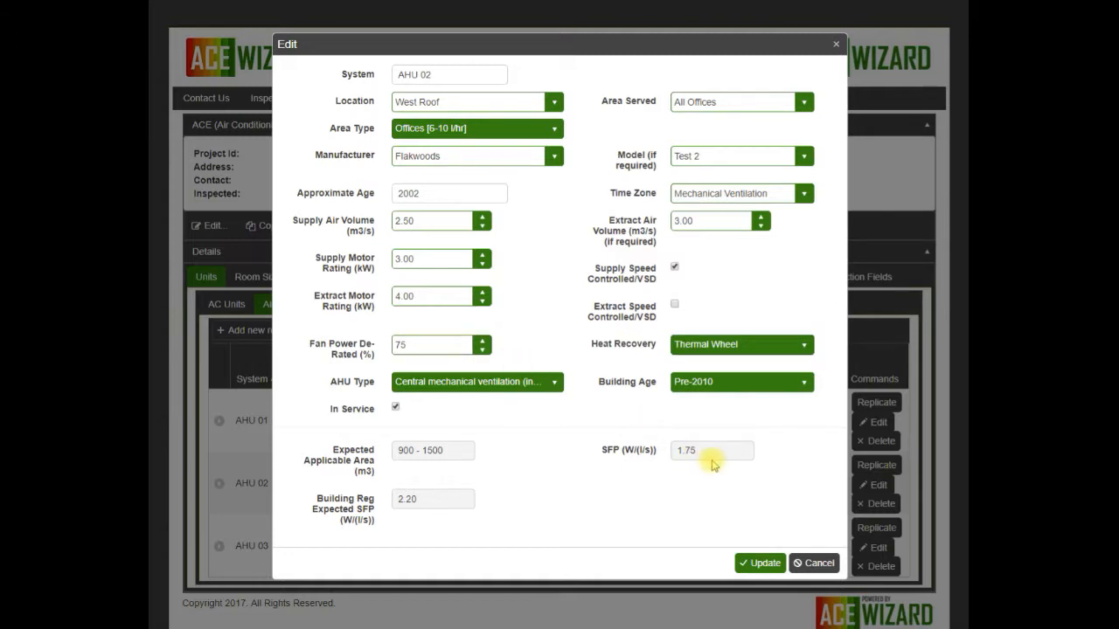
click(758, 565)
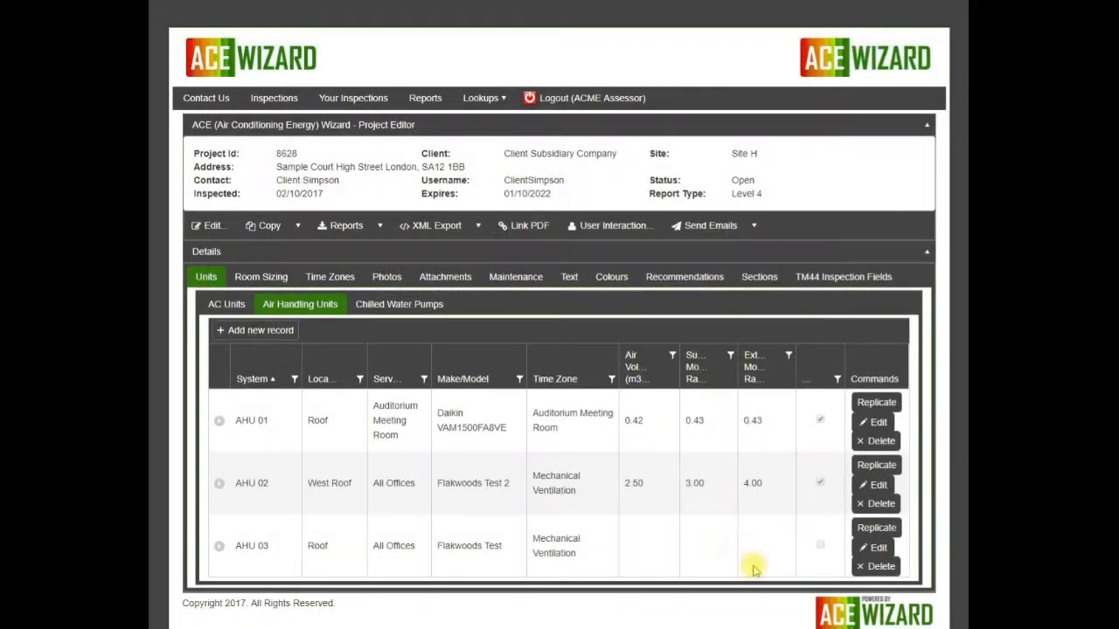
Step: Open the project's XML export options and review AHU 02 in the exported Air Handling System form, including its specific fan power notes
click(479, 229)
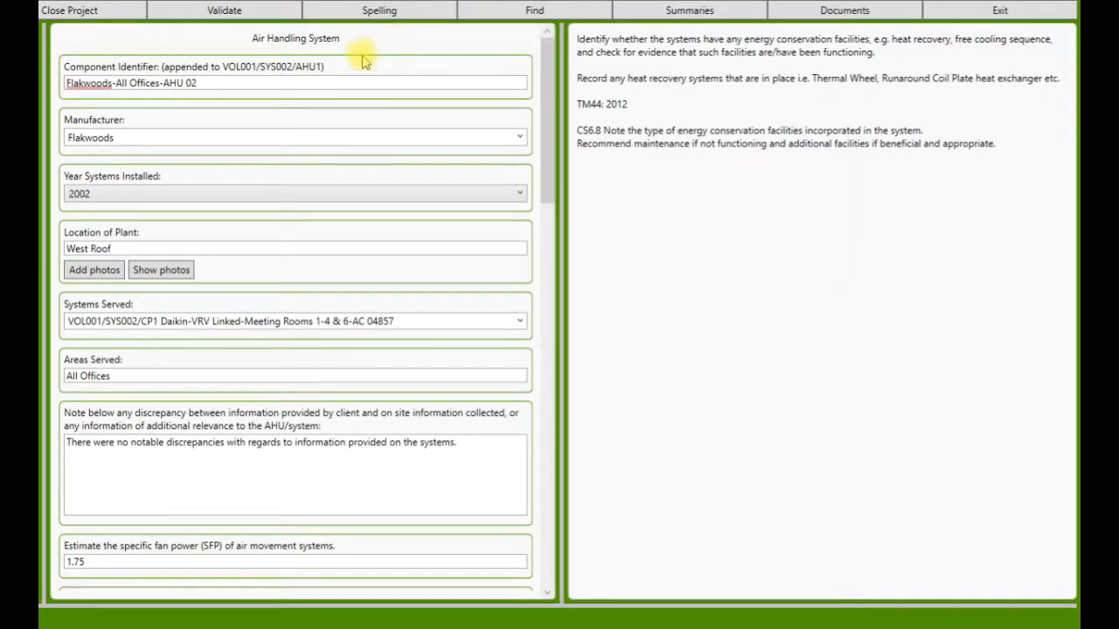
mouse_move(219, 75)
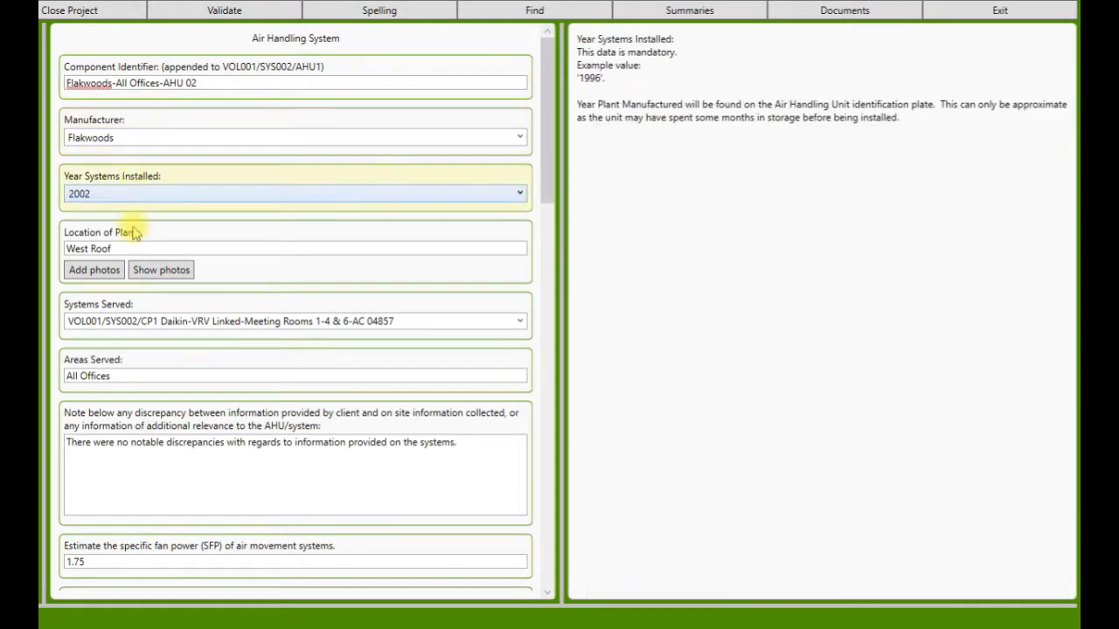
drag(550, 162, 559, 240)
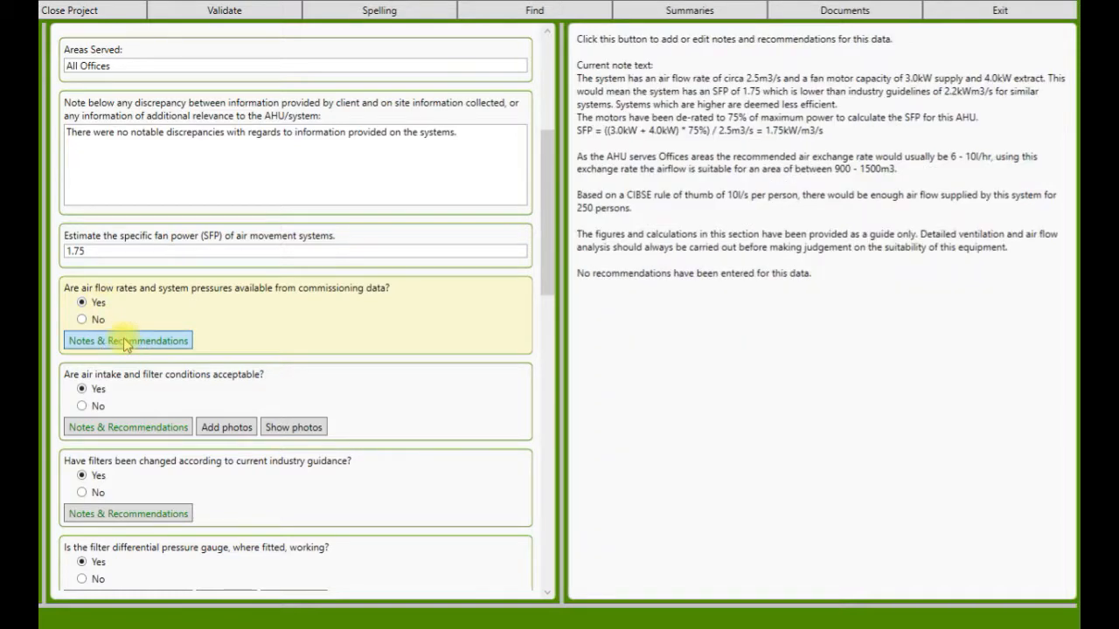
Step: Review the commissioning data question's notes for specific fan power, motor de-rating, areas served, air exchange rate and number of persons supplied, and close them
drag(194, 91, 272, 52)
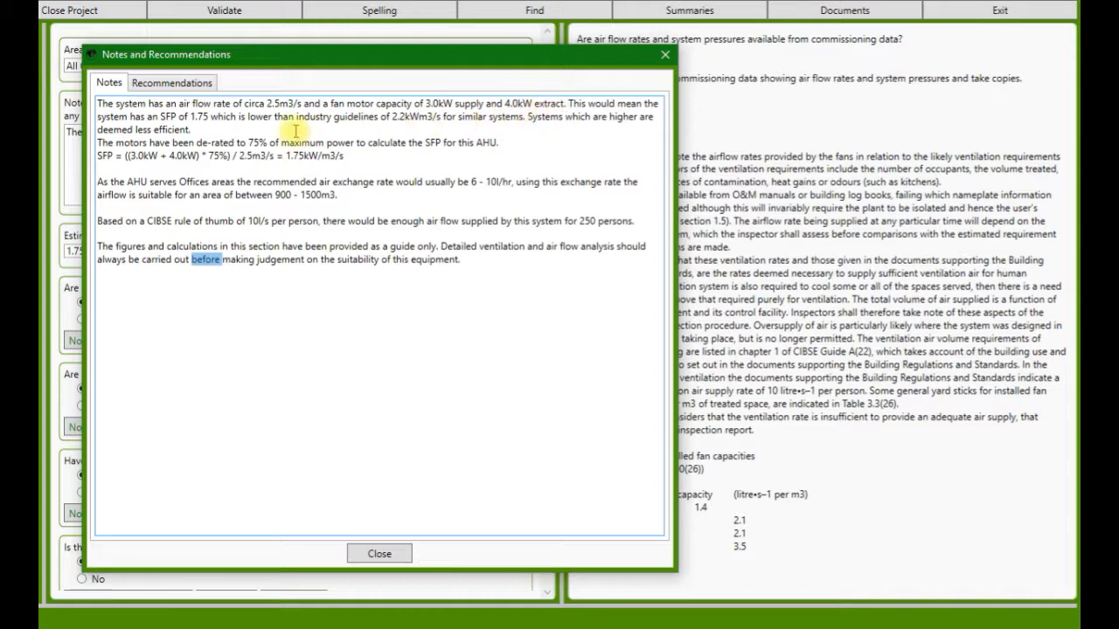
drag(190, 117, 209, 118)
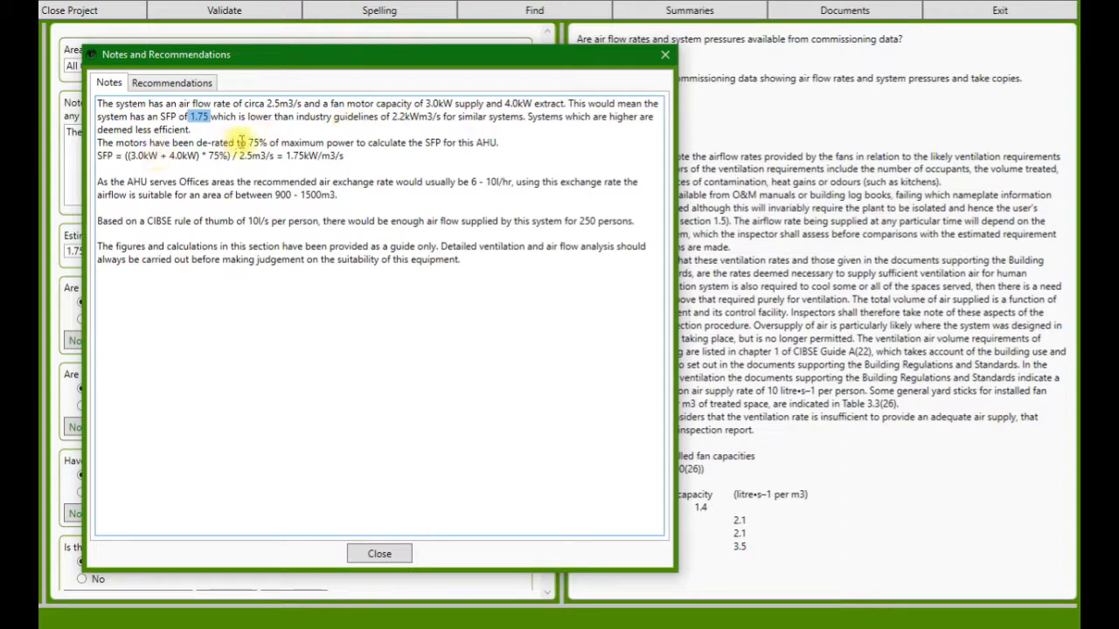
drag(249, 142, 263, 143)
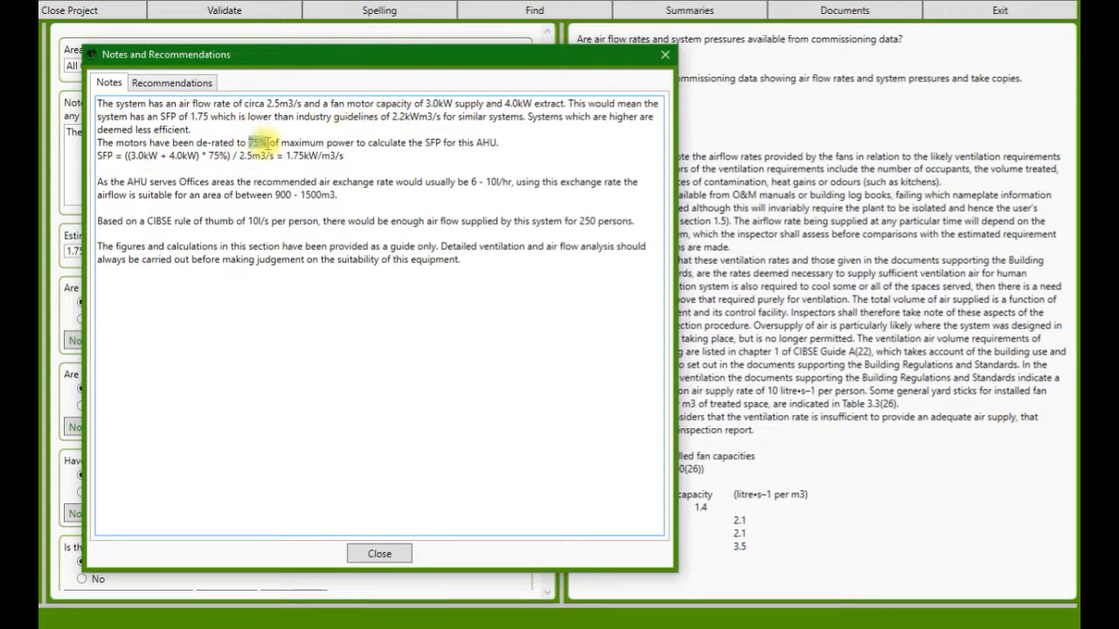
drag(208, 155, 346, 156)
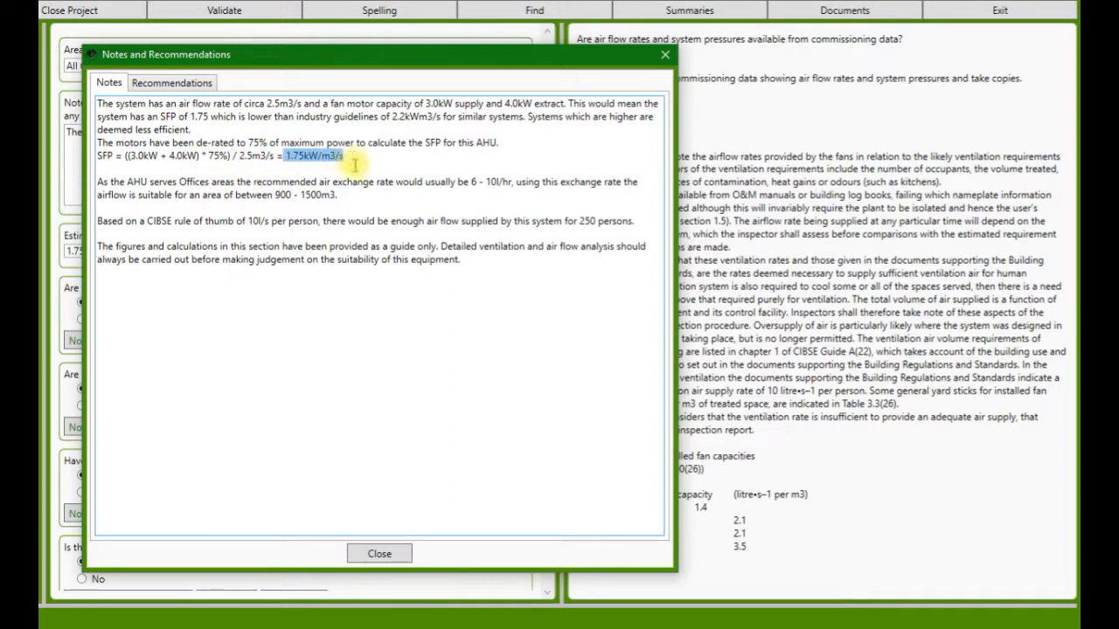
drag(127, 182, 208, 181)
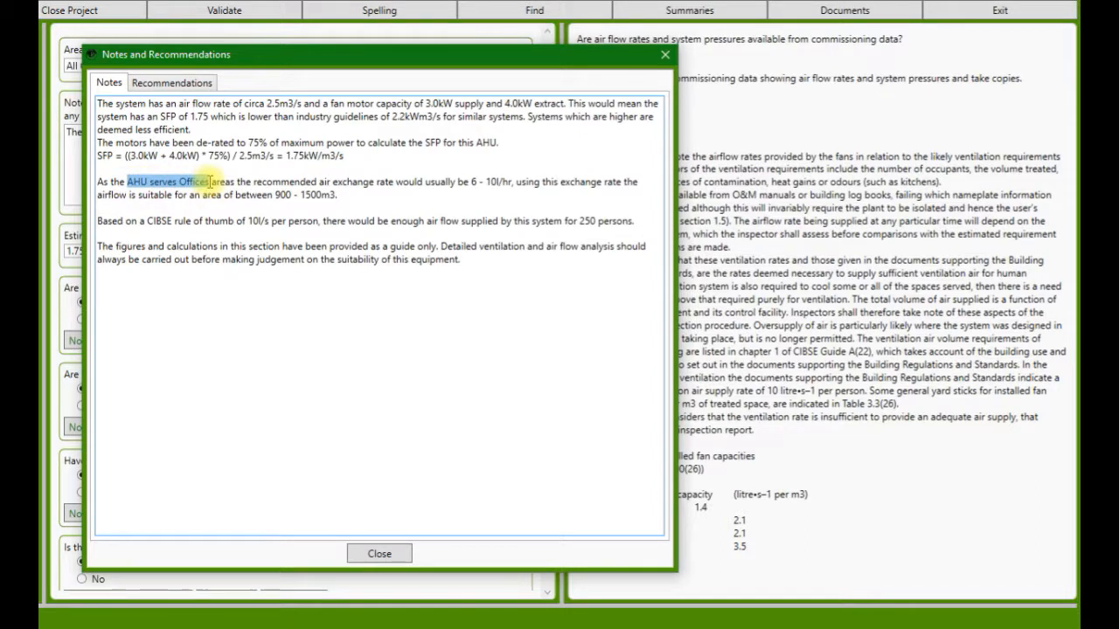
drag(471, 182, 512, 183)
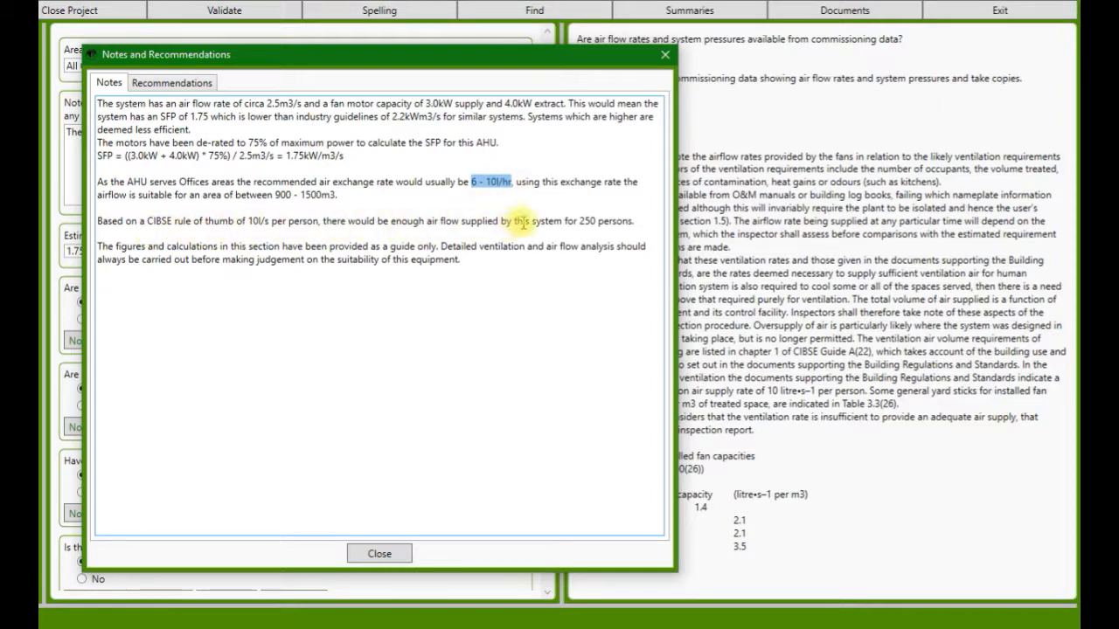
drag(578, 222, 637, 225)
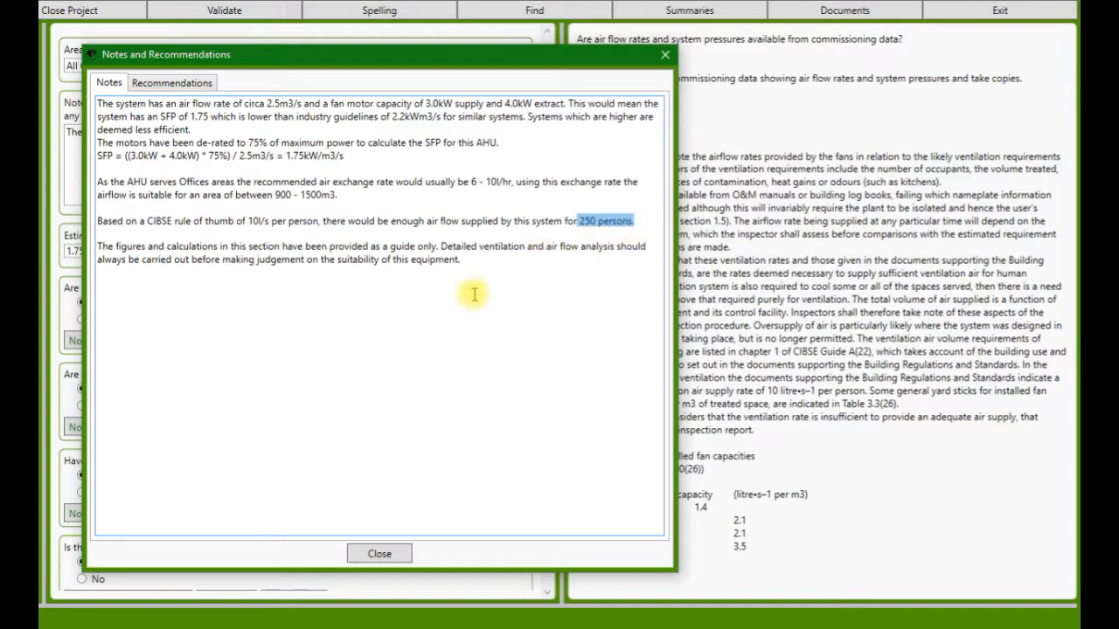
click(381, 553)
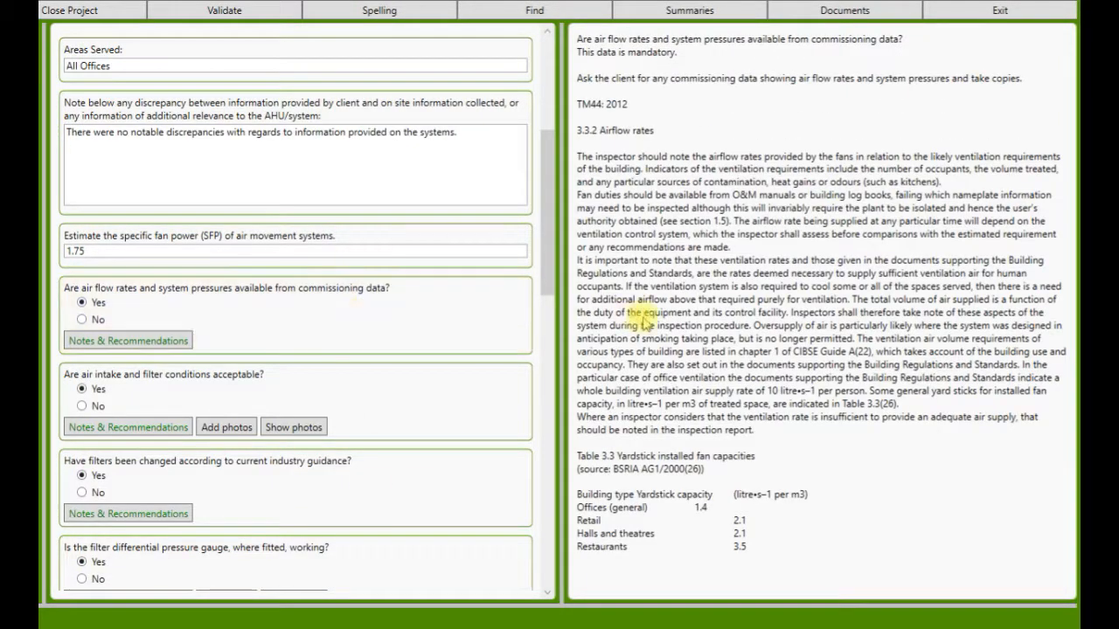
Step: Examine the energy conservation facilities answer for the heat recovery type and the additional test notes
drag(547, 196, 575, 434)
click(332, 367)
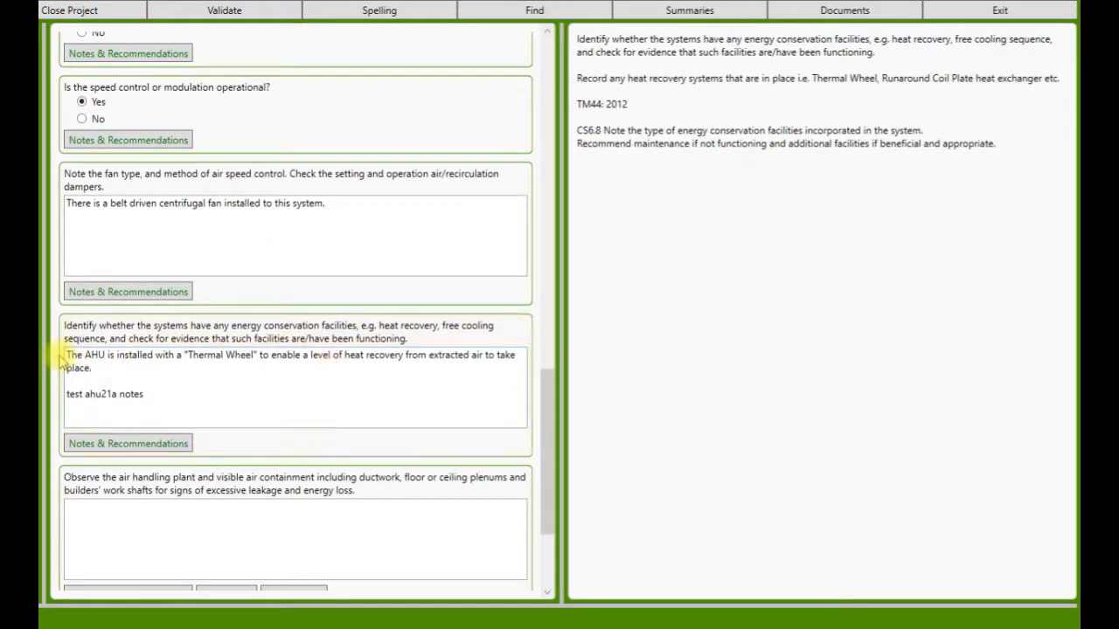
drag(187, 355, 259, 355)
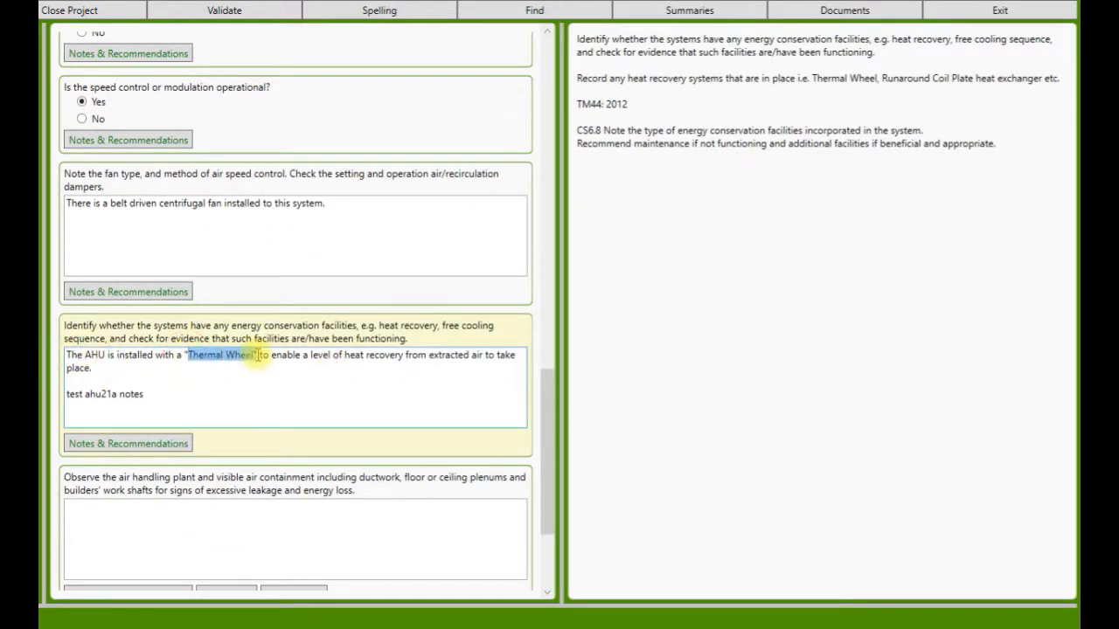
drag(154, 395, 65, 394)
click(92, 408)
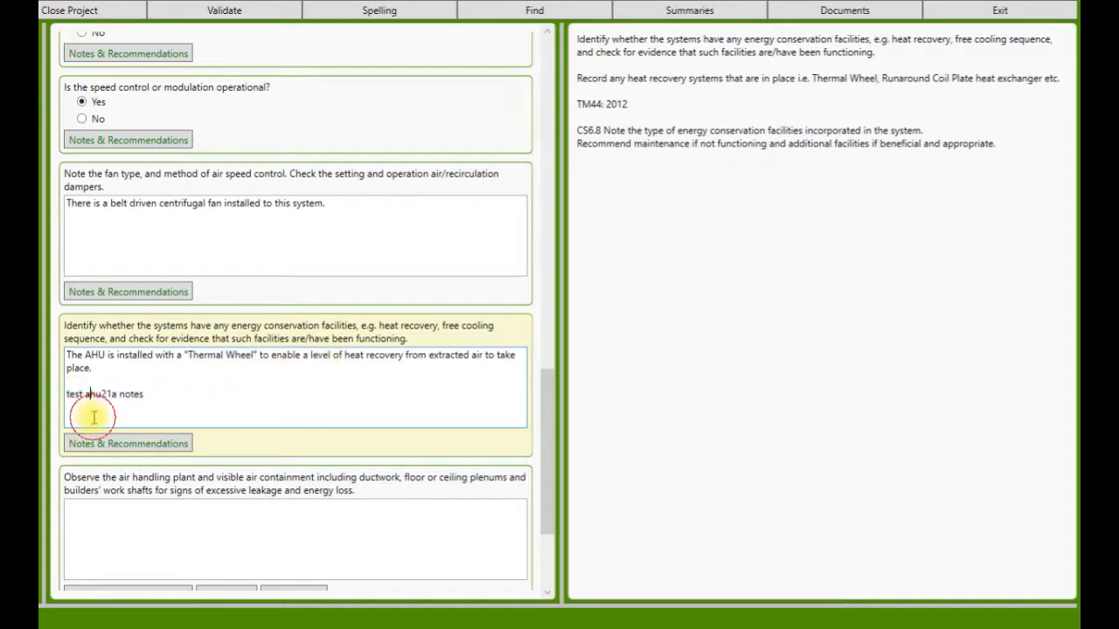